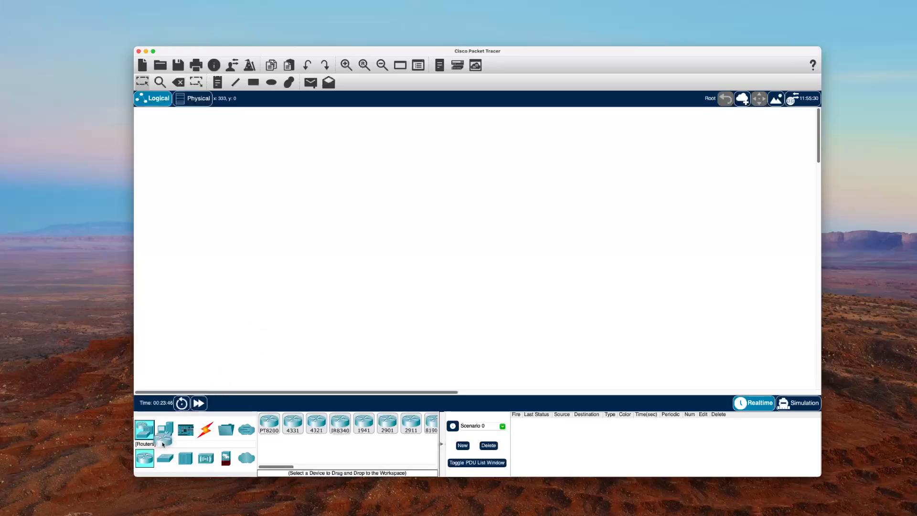
Place three 4331 routers in a roughly horizontal row across the workspace, spacing them apart
click(295, 423)
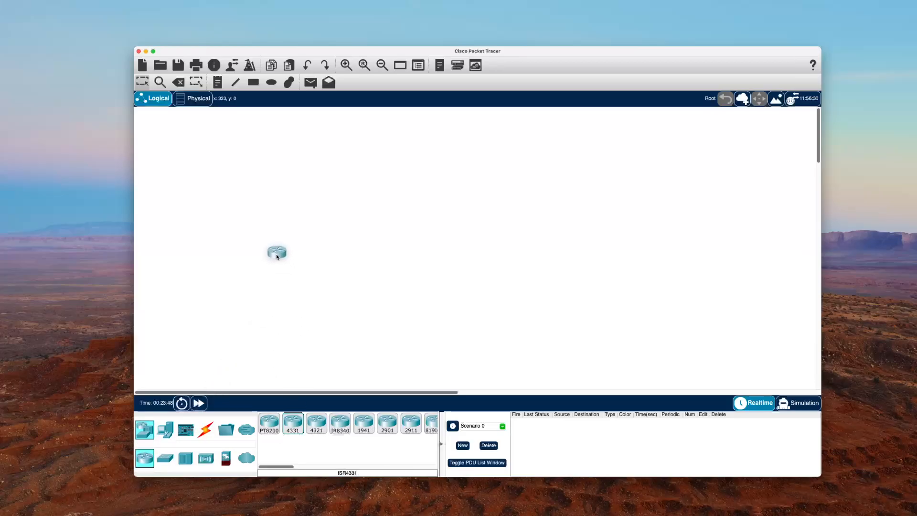
click(275, 244)
click(298, 428)
click(410, 247)
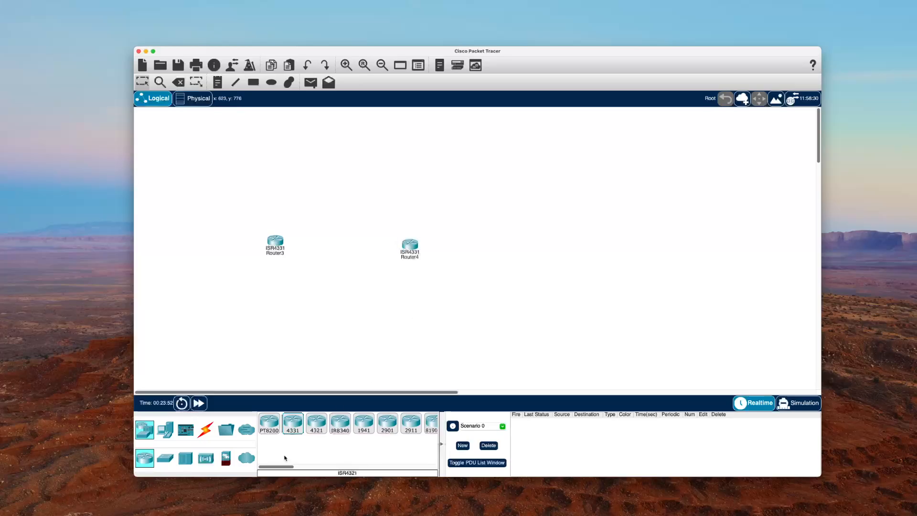
click(288, 432)
click(579, 250)
drag(415, 251, 424, 249)
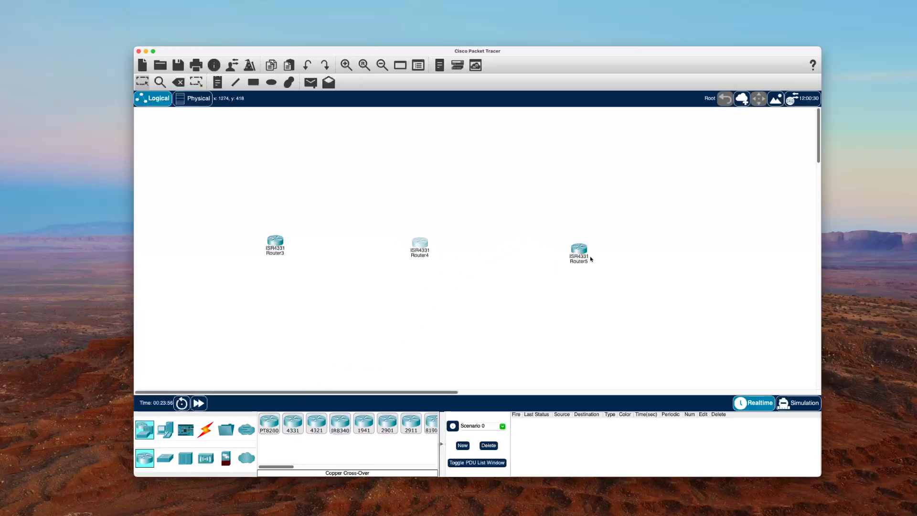
drag(581, 253, 576, 242)
click(279, 245)
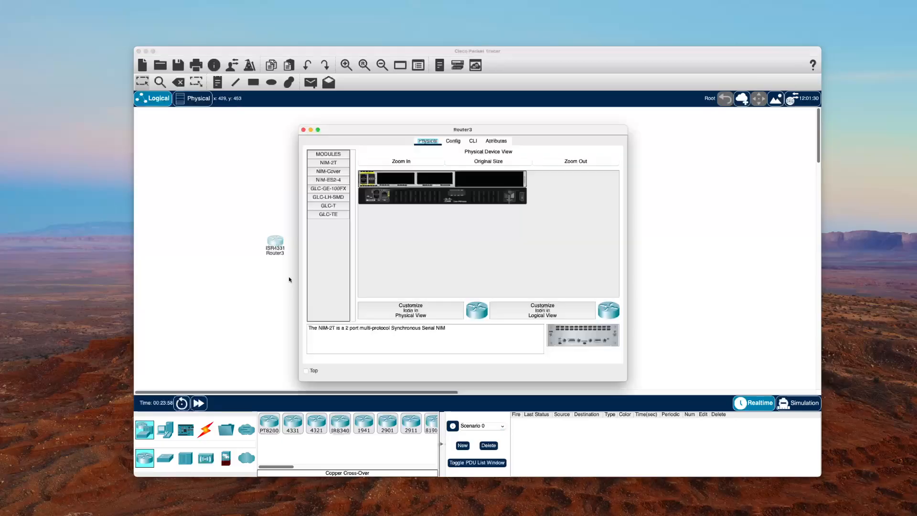
click(306, 134)
Connect Router3 to GigabitEthernet0/0/0 on Router4 with a copper cross-over cable, using GigabitEthernet0/0/0 on Router3
click(206, 429)
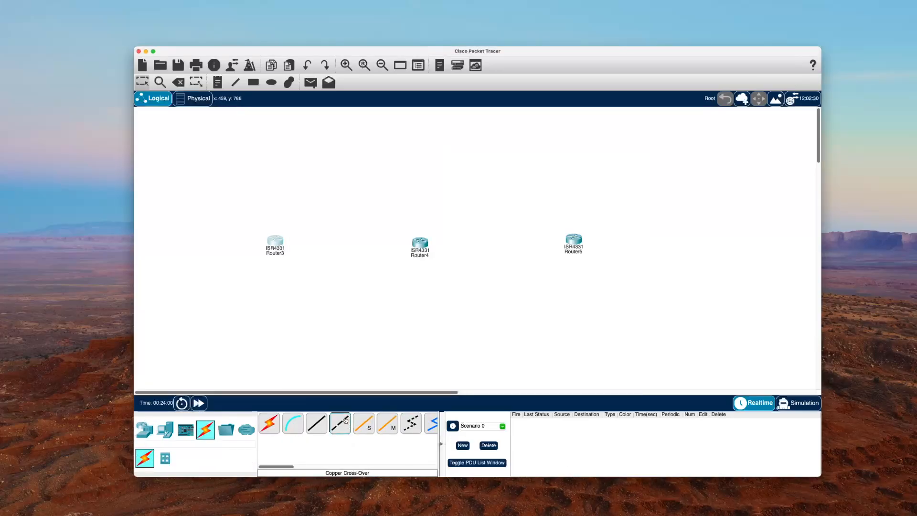
click(275, 244)
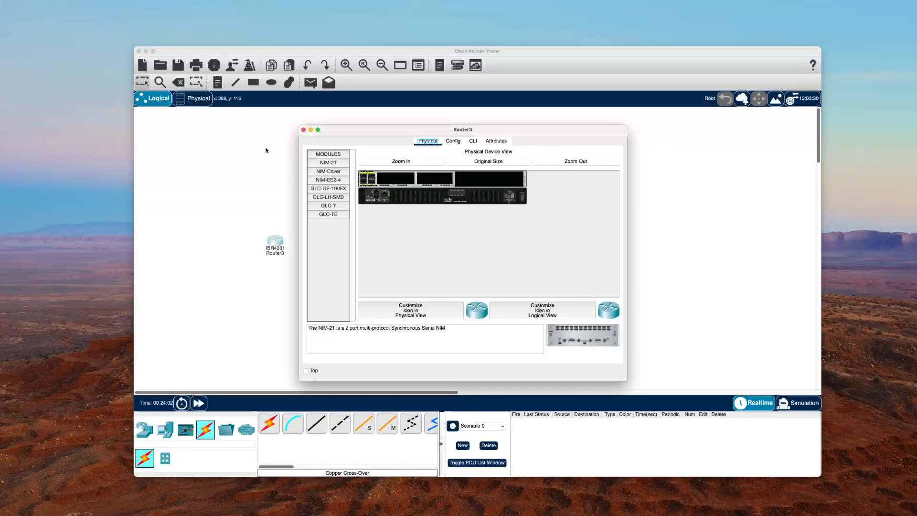
click(304, 129)
click(340, 423)
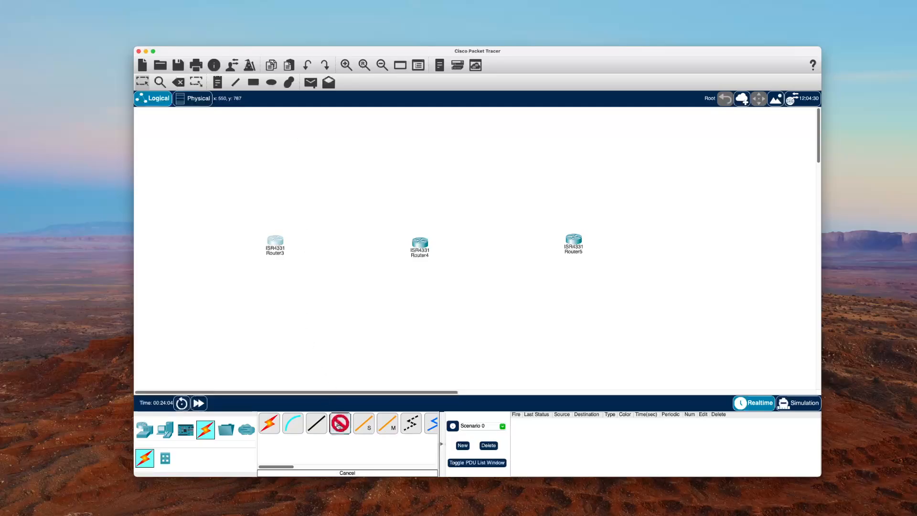
click(277, 244)
click(318, 271)
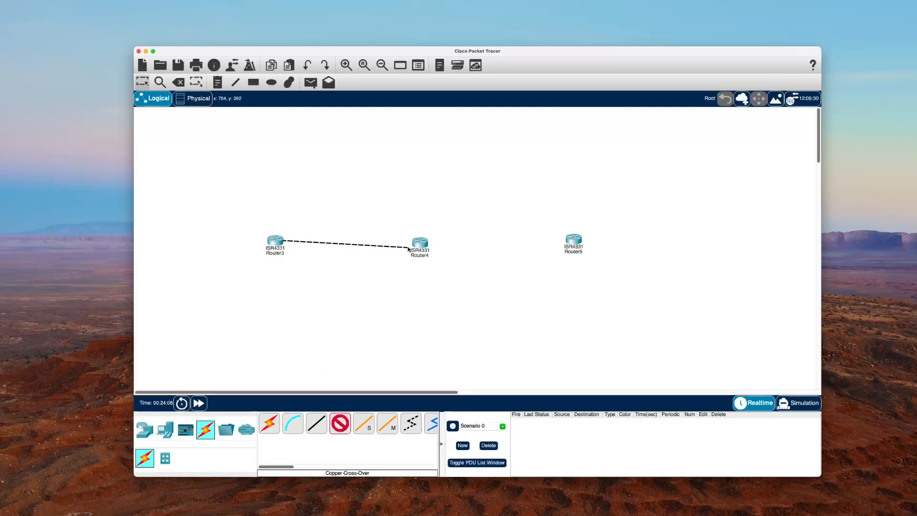
click(421, 243)
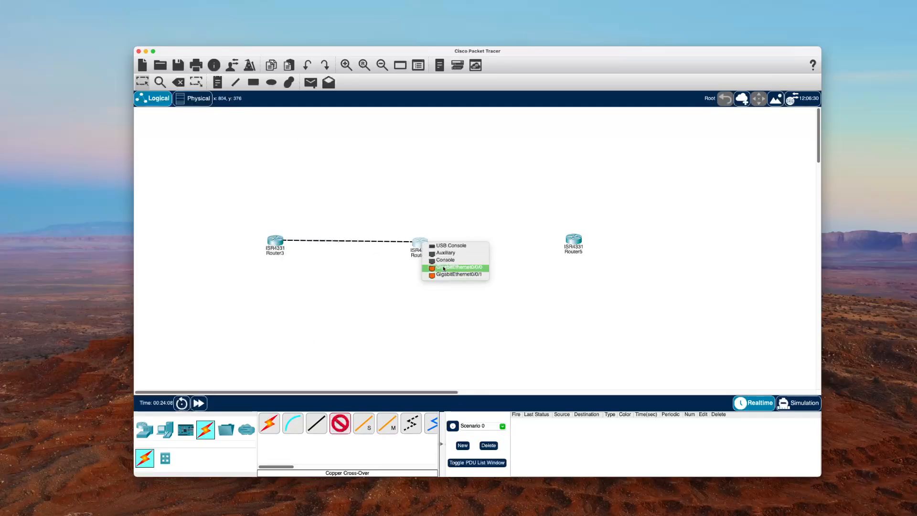
click(443, 268)
Connect GigabitEthernet0/0/1 on Router4 to GigabitEthernet0/0/0 on Router5 with a copper cross-over cable
click(426, 253)
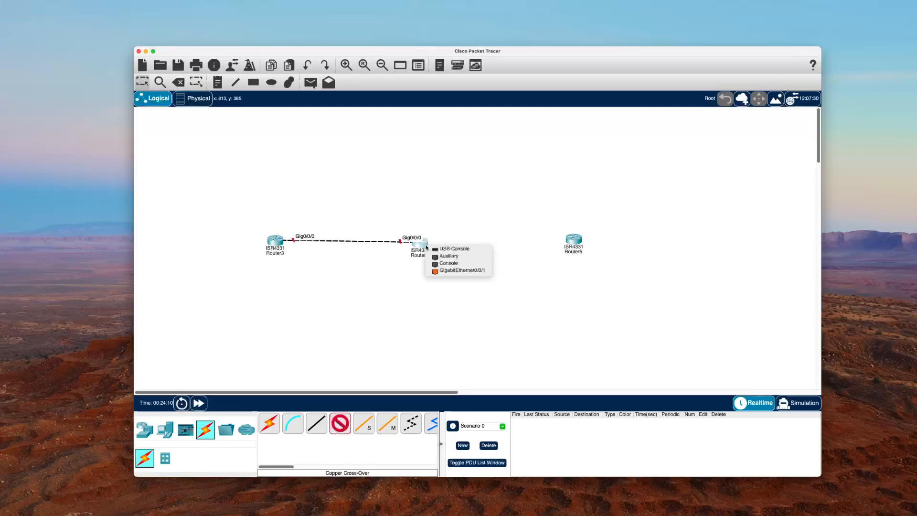
click(459, 270)
click(578, 241)
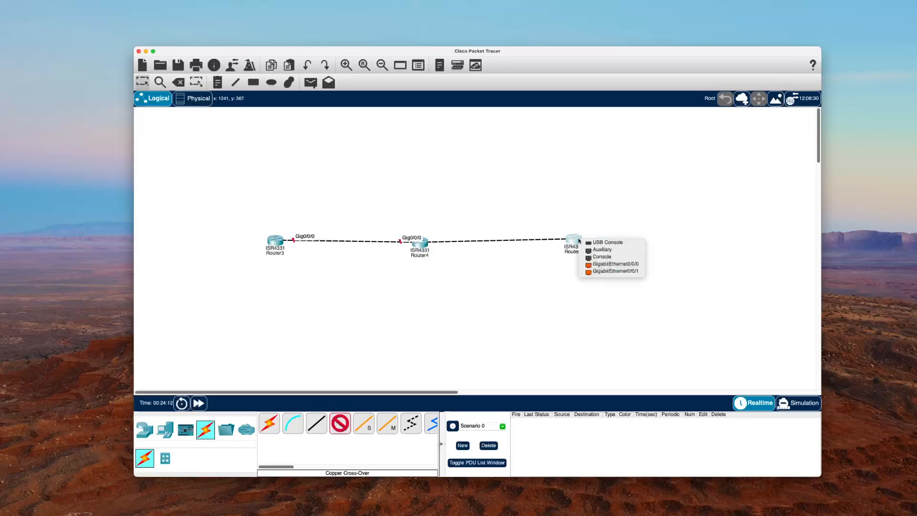
click(608, 264)
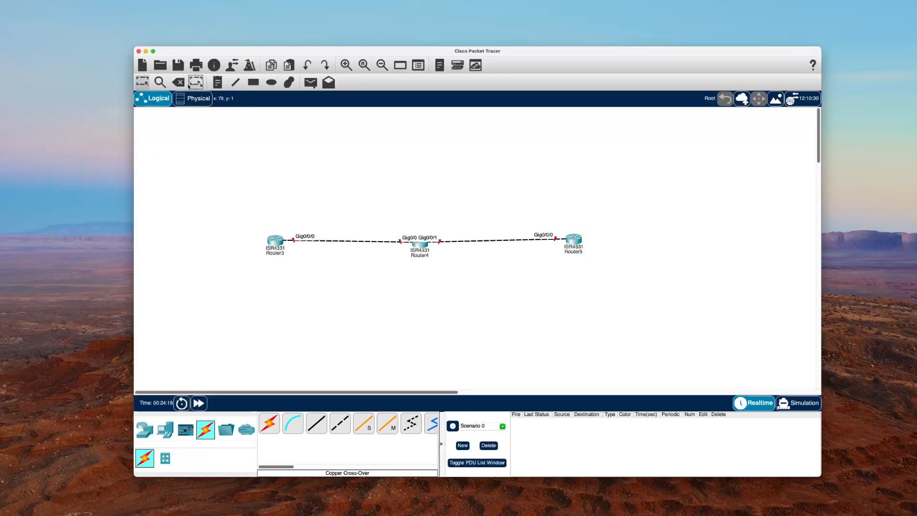
Move Router4 slightly up between the other two routers to separate its interface labels
click(143, 83)
drag(417, 249, 420, 239)
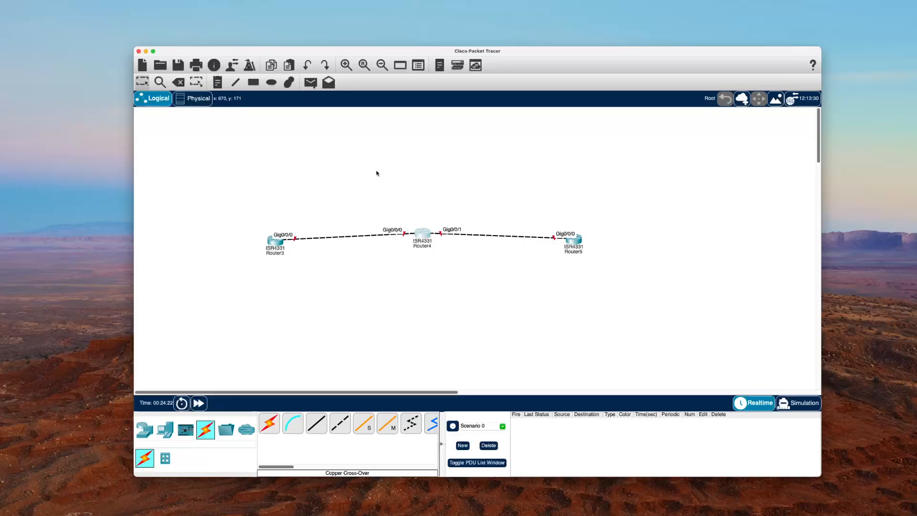
click(292, 190)
drag(344, 210, 313, 216)
click(144, 429)
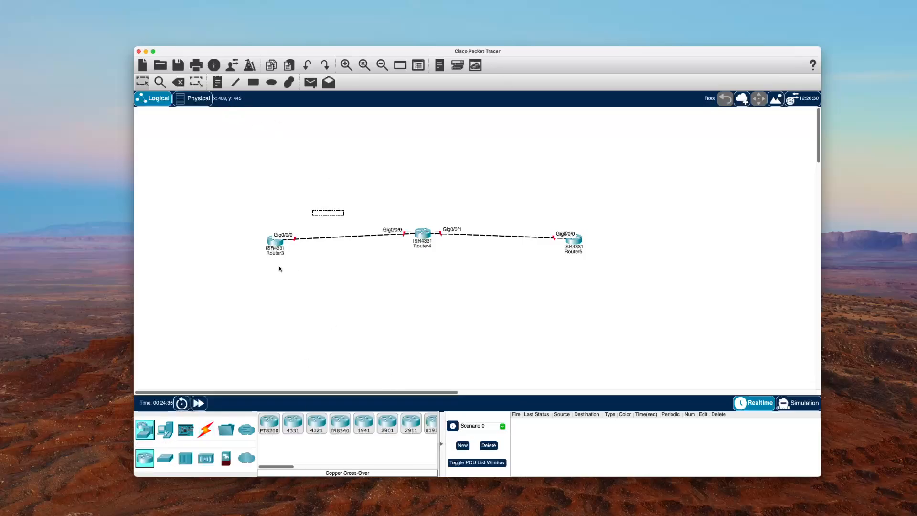
In Router3's command line, decline the initial configuration dialog with "no", bring up the Router> prompt and close the device window
double_click(275, 240)
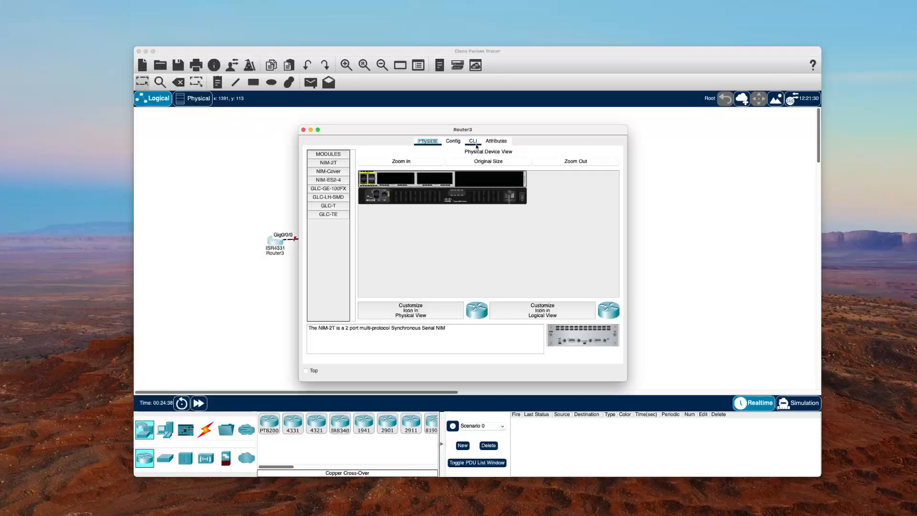
click(474, 143)
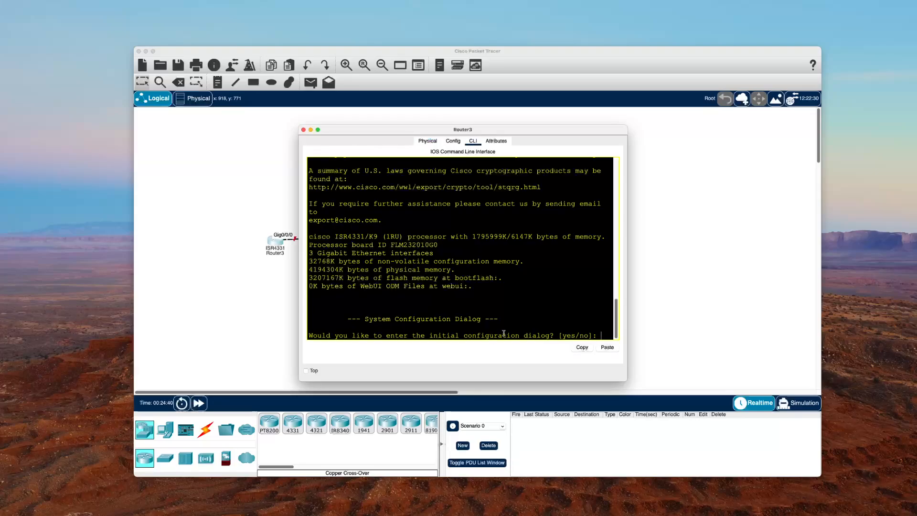
text(no)
key(Return)
key(Return)
key(Return)
key(Return)
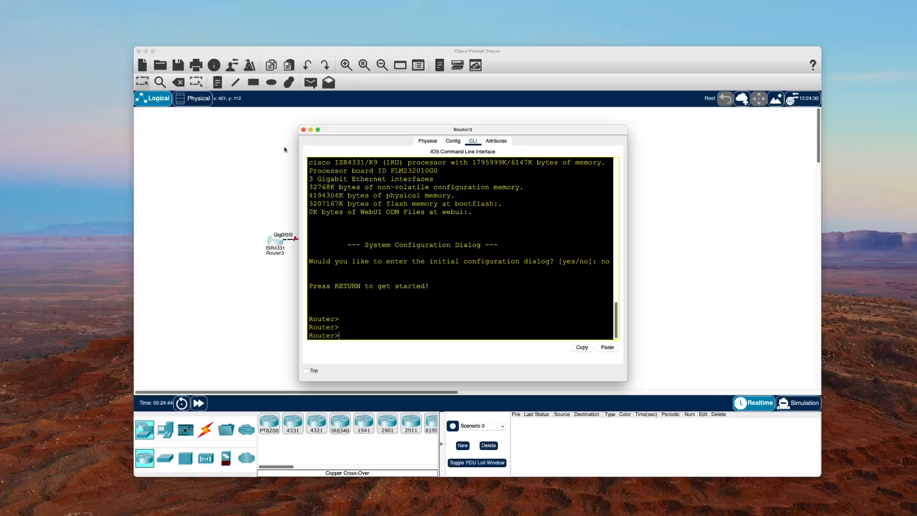
click(303, 129)
Add the text notes 192.168.10.0 above the Router3–Router4 link and 192.168.20.0 /24 above the Router4–Router5 link
click(217, 82)
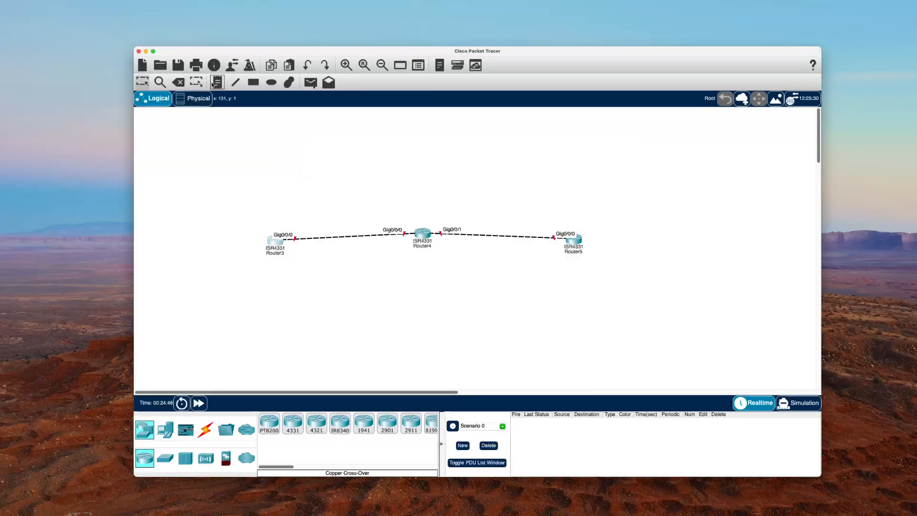
click(307, 205)
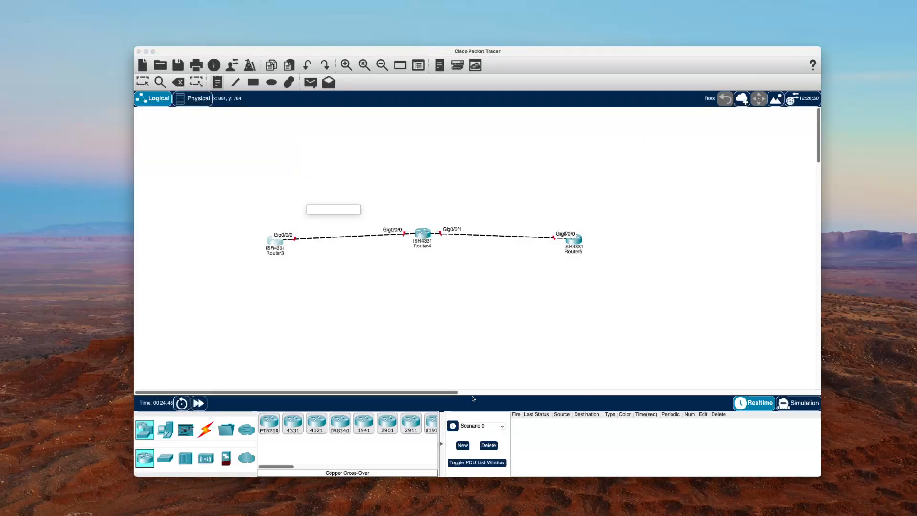
text(192.168.10.0)
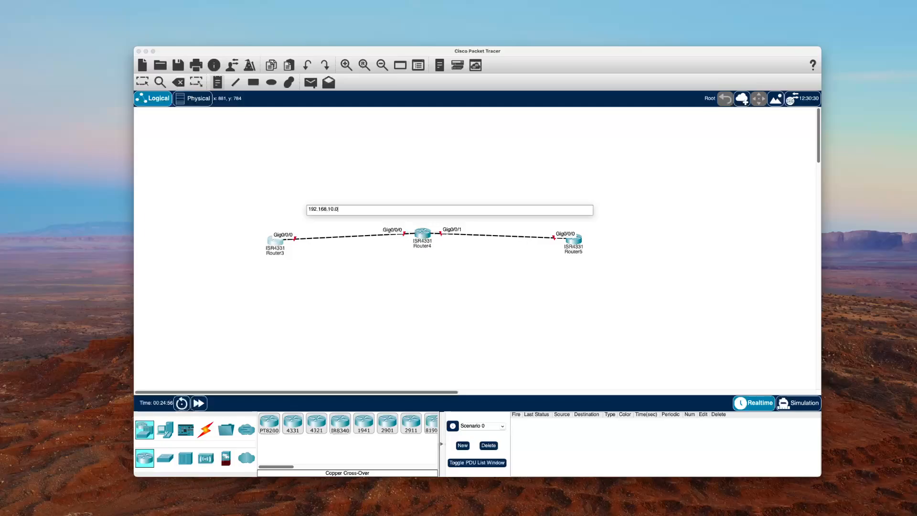
click(486, 219)
text(192.)
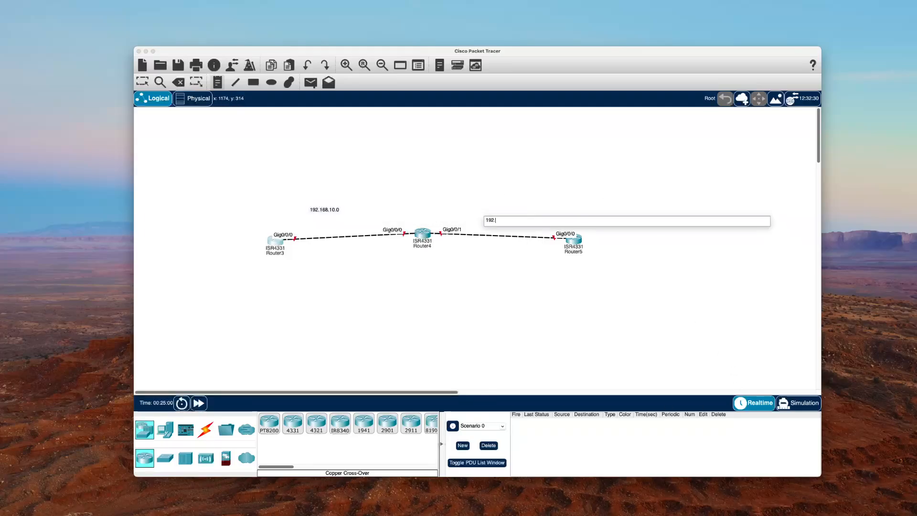
text(168.20.0 /24)
click(352, 211)
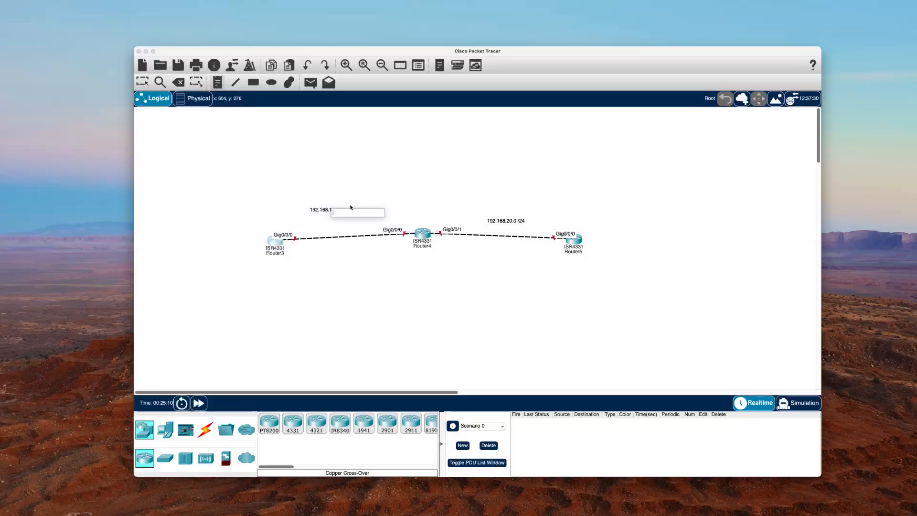
click(145, 84)
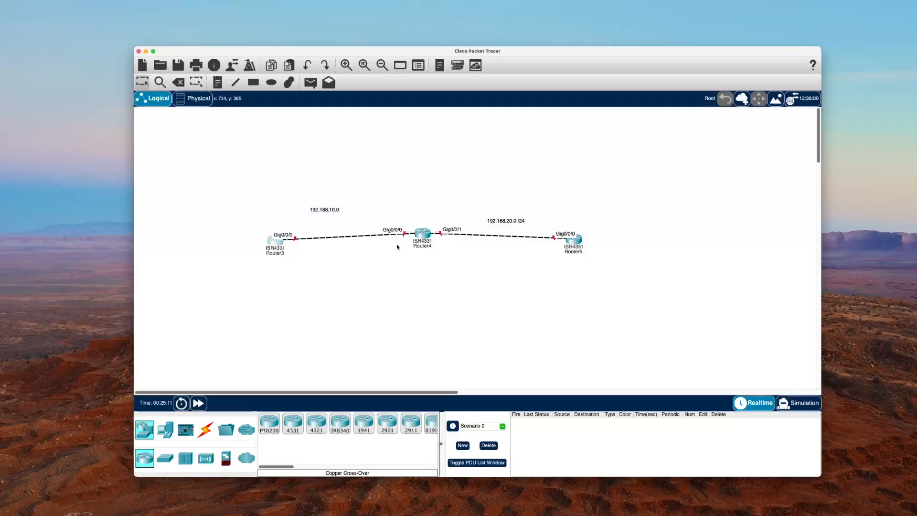
click(200, 86)
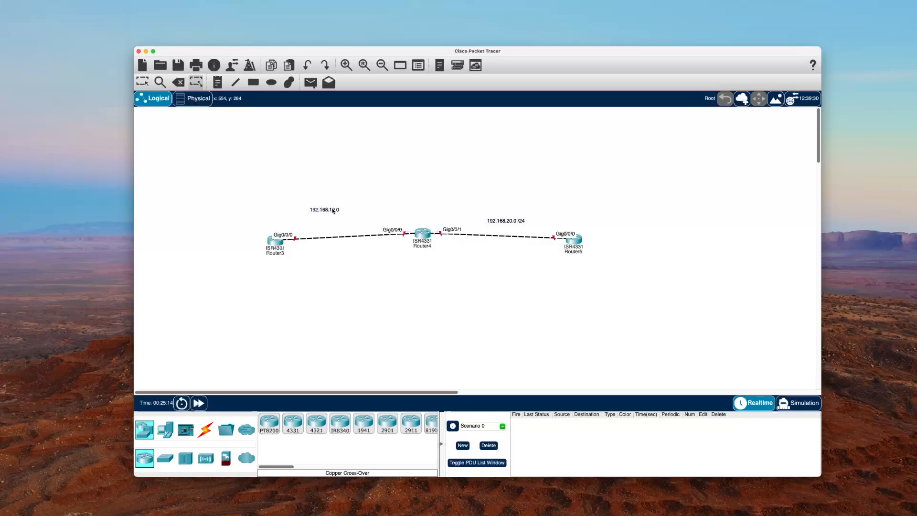
Add the prefix length to the note above the Router3–Router4 link so it reads 192.168.10.0 / 24
click(142, 81)
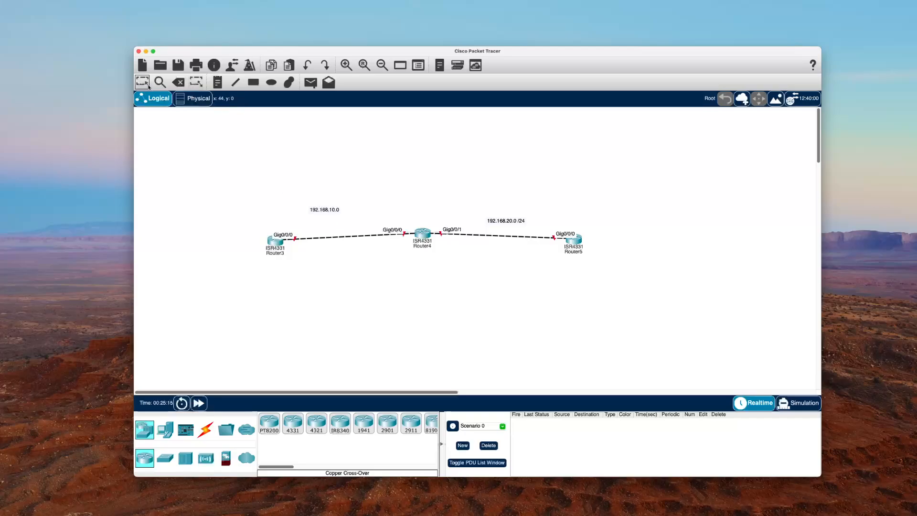
double_click(334, 210)
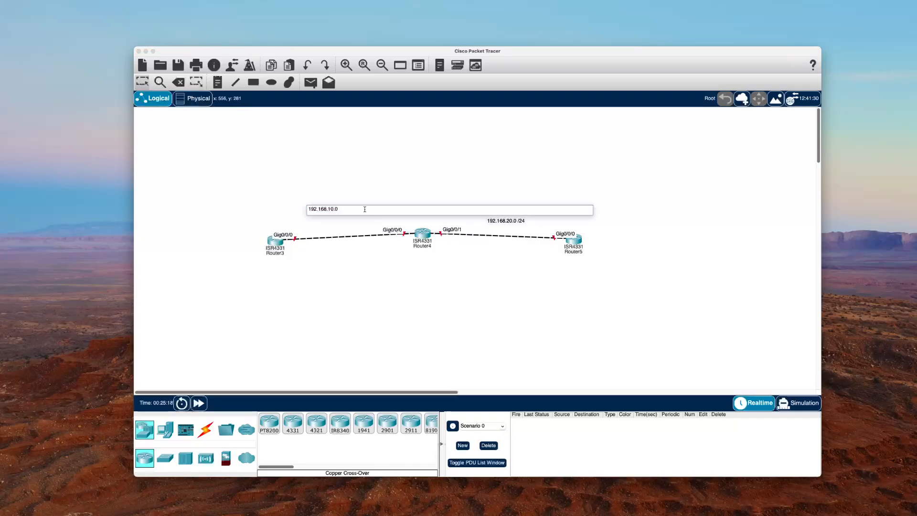
text(/ 24)
click(296, 269)
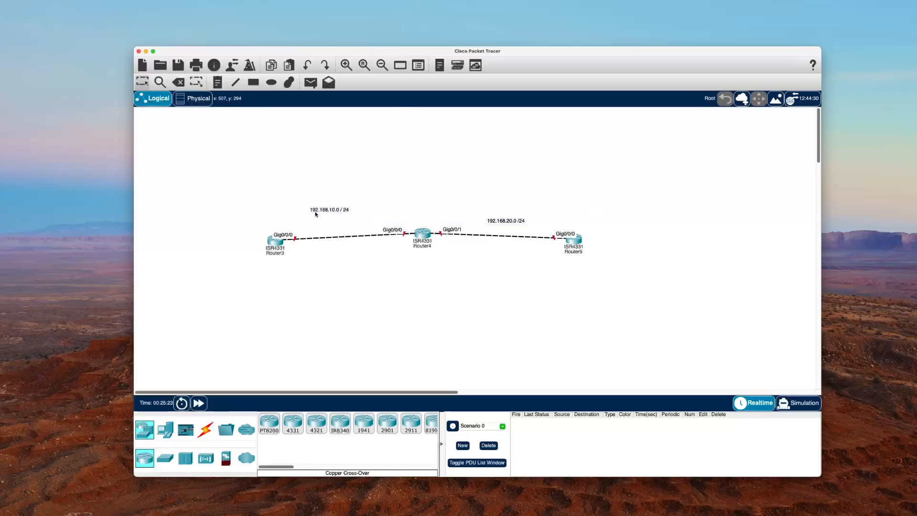
Move both network address notes a little higher and center them above their links
drag(323, 211, 334, 216)
drag(489, 222, 487, 205)
drag(335, 215, 336, 202)
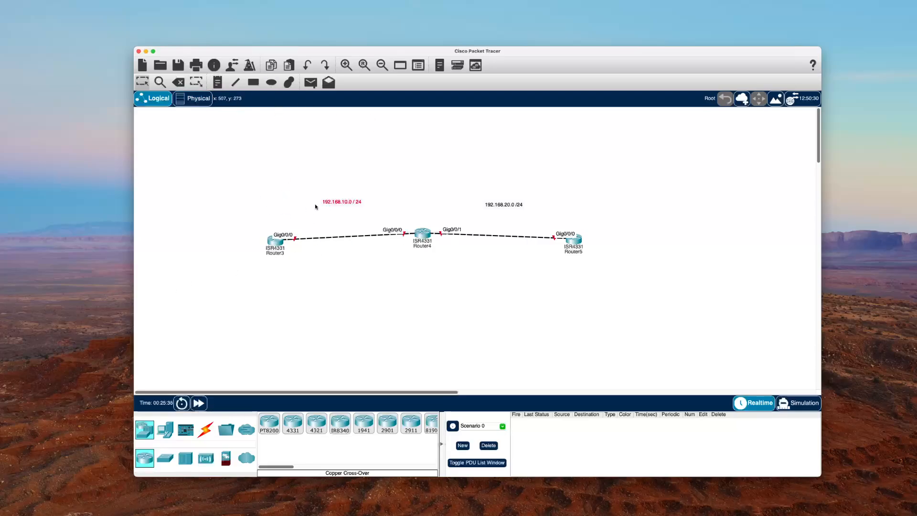
Add the note 192.168.10.1 above Router3's Gig0/0/0 interface
click(217, 82)
click(263, 222)
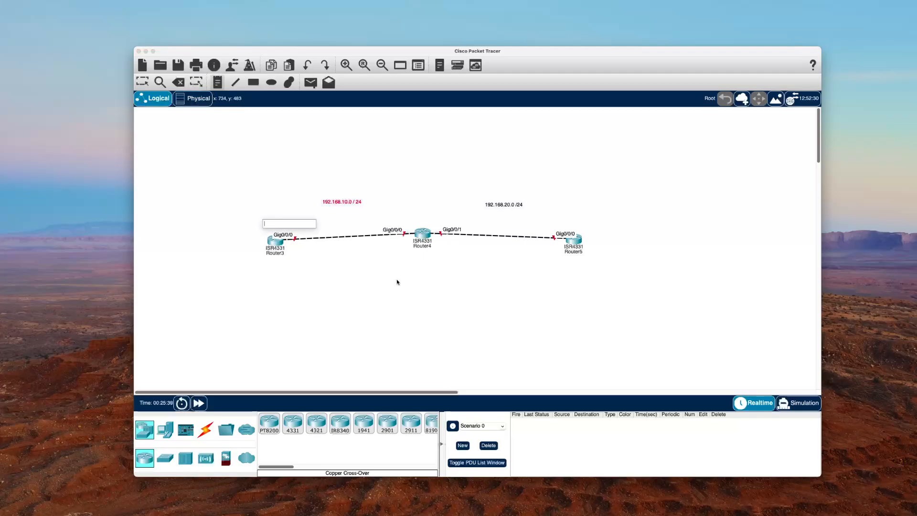
text(192.16)
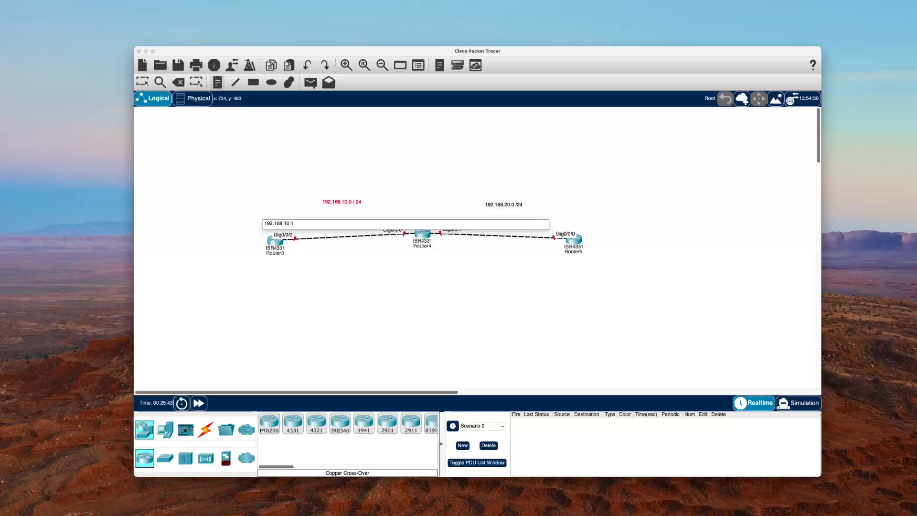
text(8.10.1)
click(321, 312)
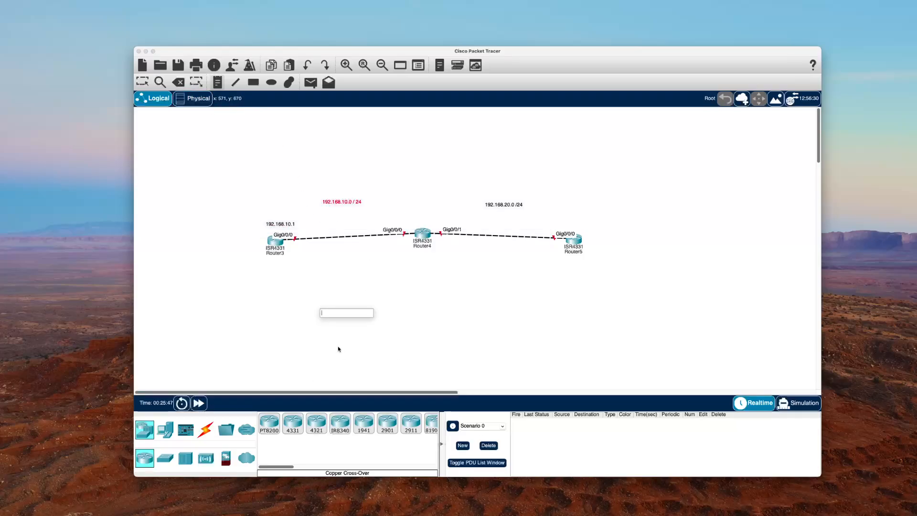
Add the note 192.168.10.2 above Router4's Gig0/0/0 interface
click(374, 219)
text(19)
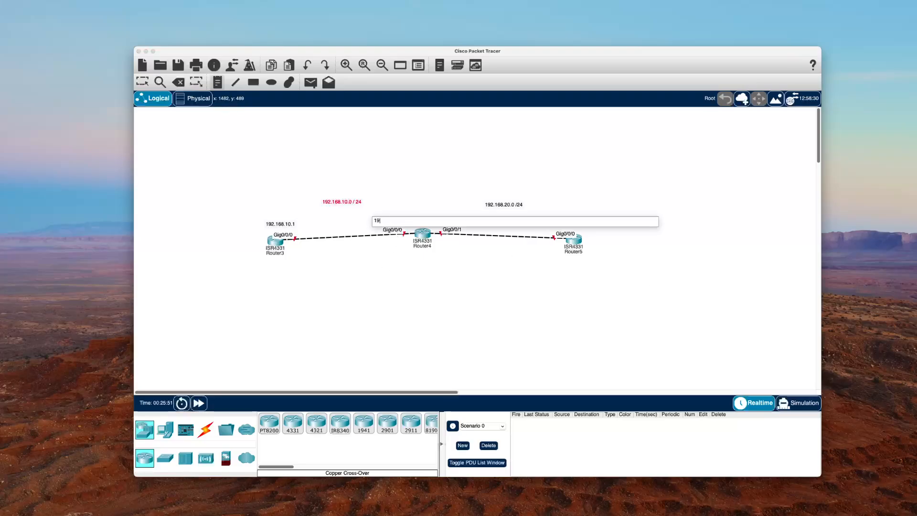
text(2.168.10.2)
key(Return)
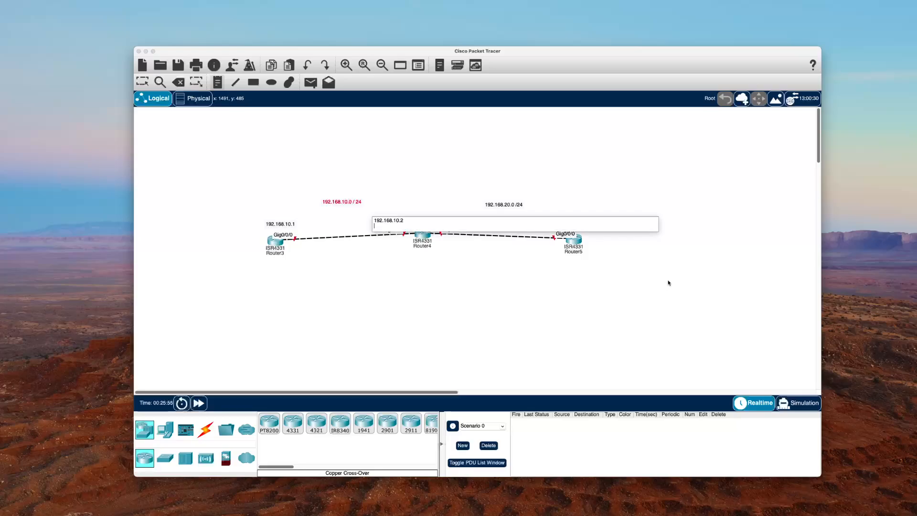
key(BackSpace)
click(425, 247)
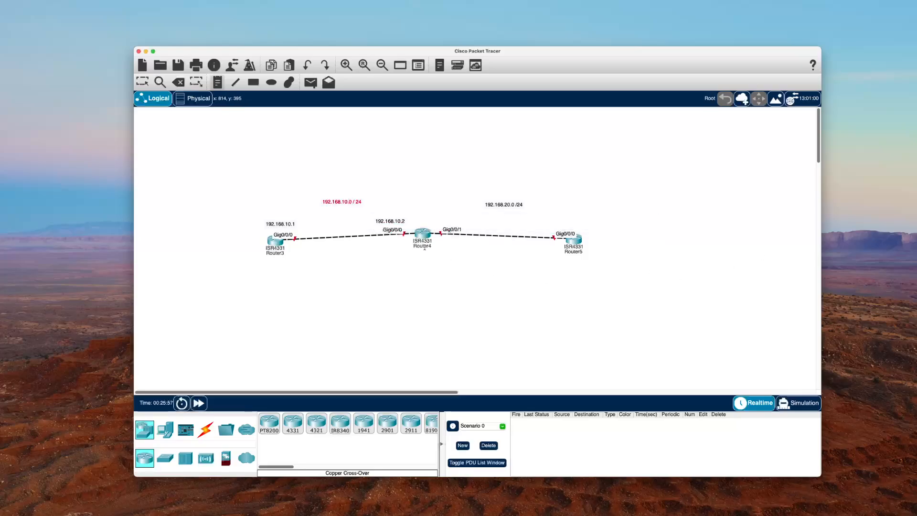
Add the note 192.168.20.1 above Router4's Gig0/0/1 interface and the note 192.168.20.2 just above Router5's Gig0/0/0 interface
click(449, 217)
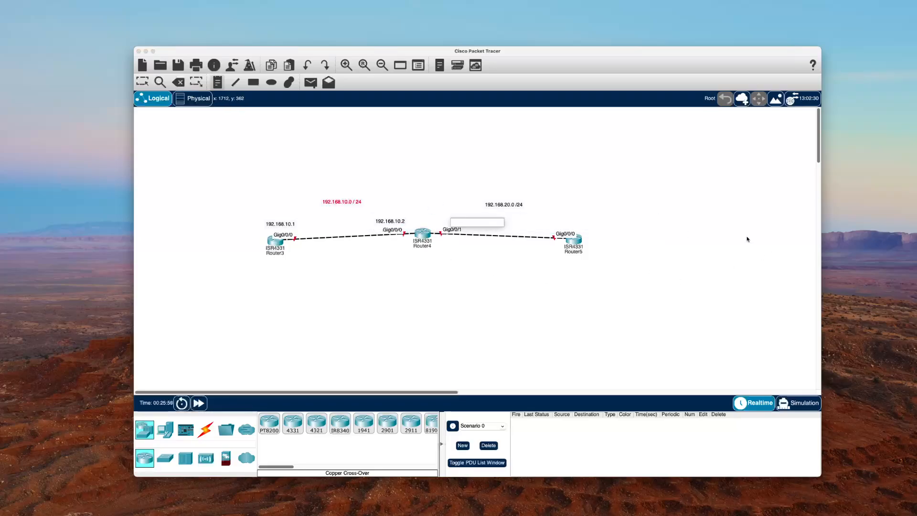
text(192.168.20.1)
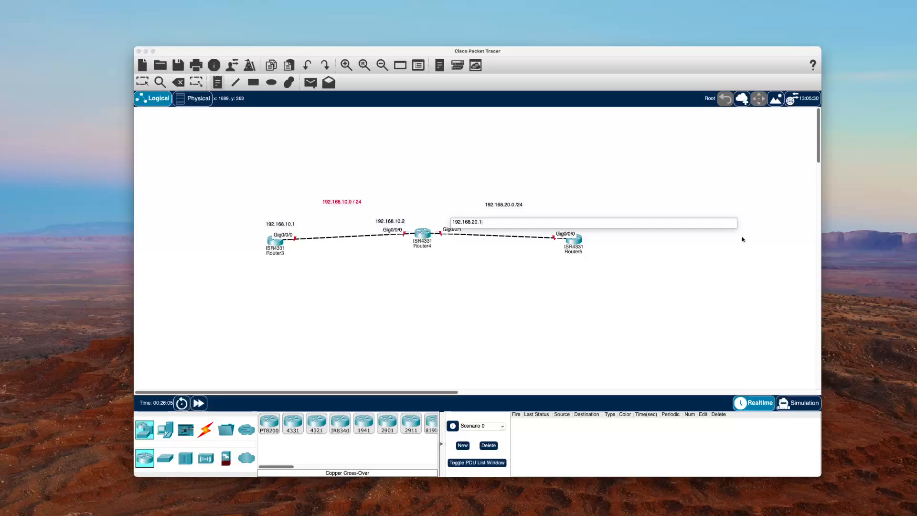
click(560, 216)
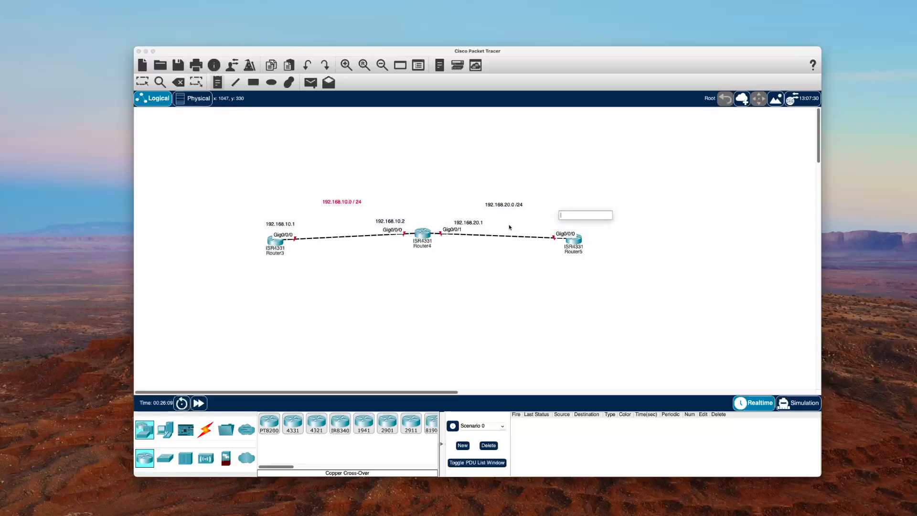
text(192.)
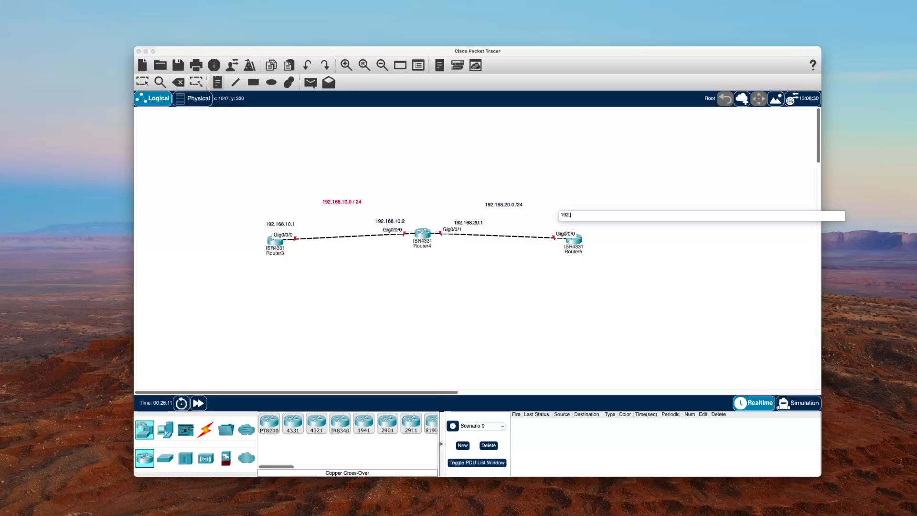
text(168.20.2)
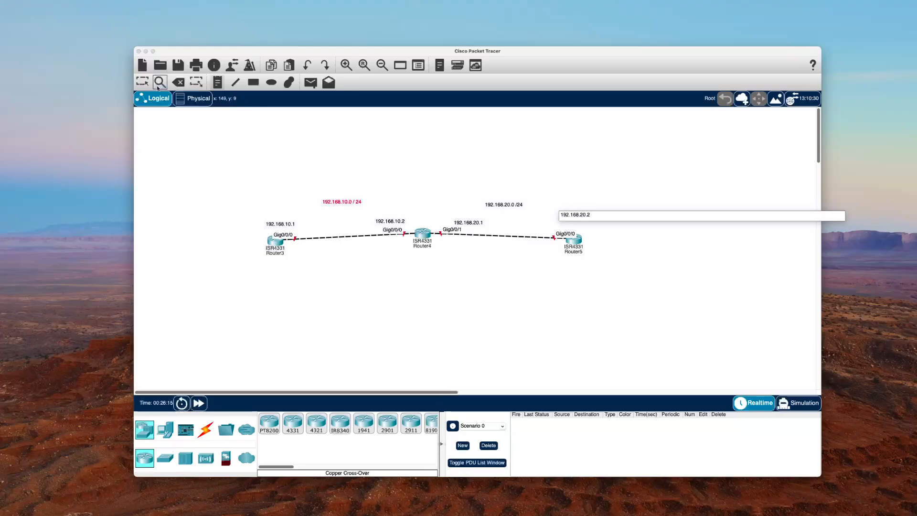
click(555, 211)
drag(571, 215, 577, 225)
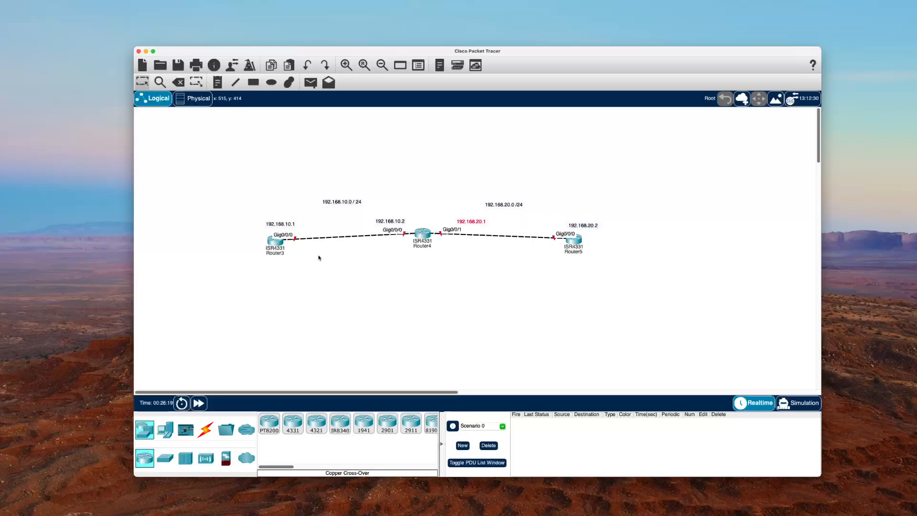
Open Router3's command line and arrange its window beside the main window so the topology stays visible
click(282, 241)
drag(437, 134, 103, 115)
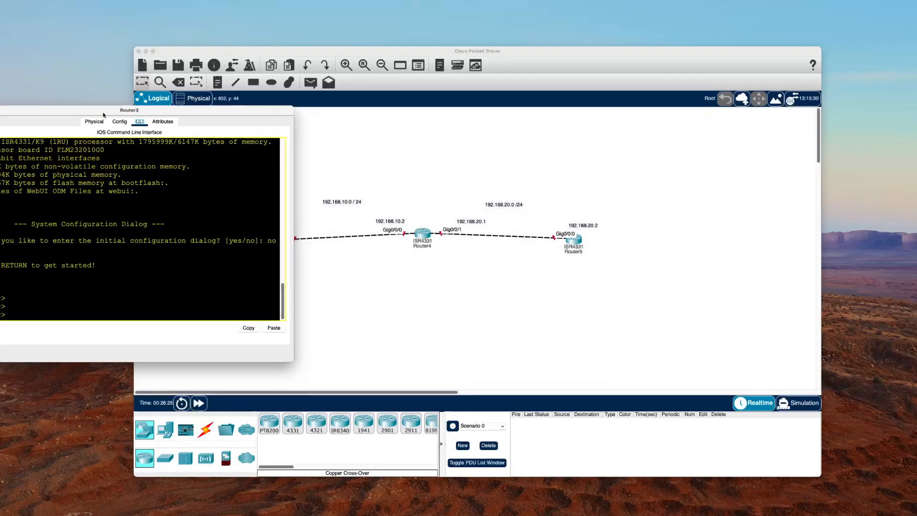
drag(372, 51, 532, 50)
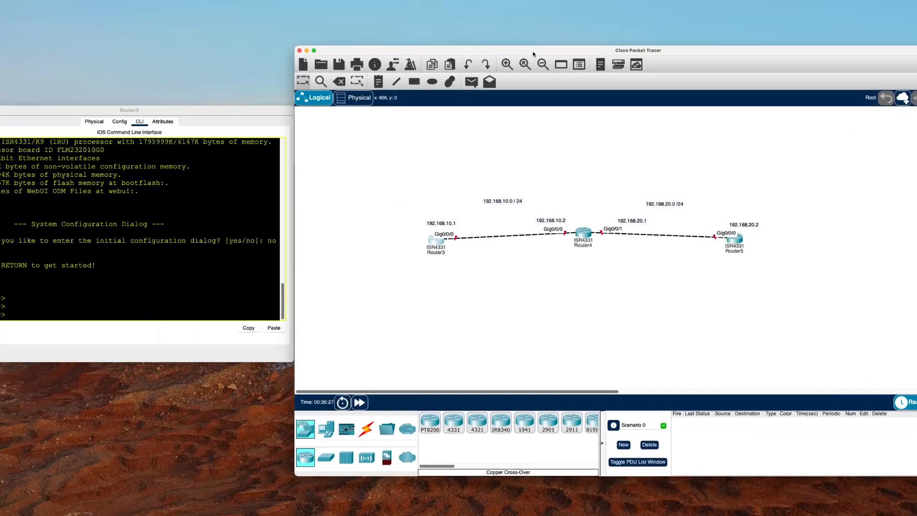
drag(256, 111, 318, 130)
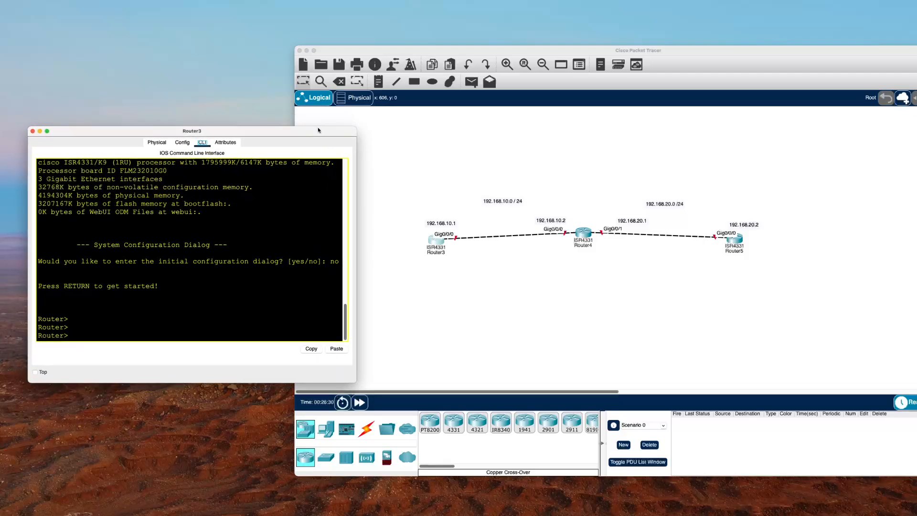
On Router3, enter privileged mode with enable, then global configuration mode with configure terminal
click(101, 330)
text(enable)
key(Return)
key(Return)
key(Return)
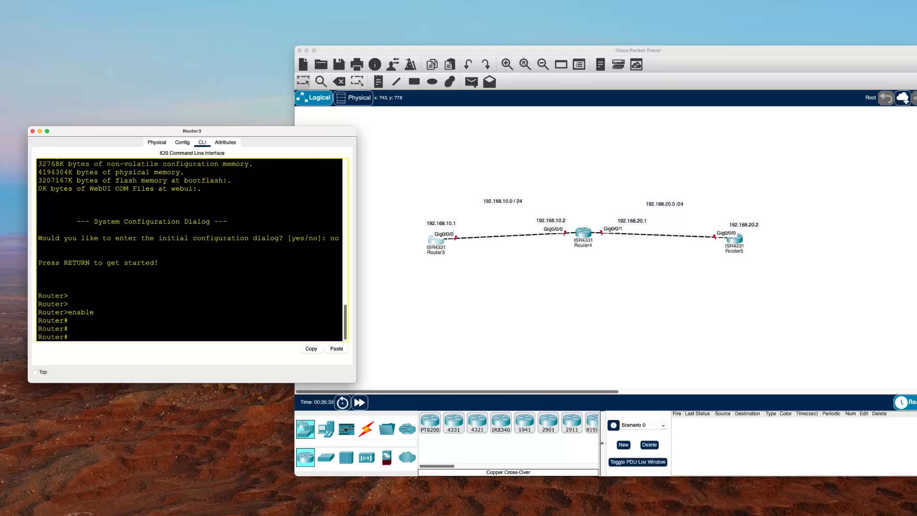
text(configure terminal)
key(Return)
key(Return)
key(Return)
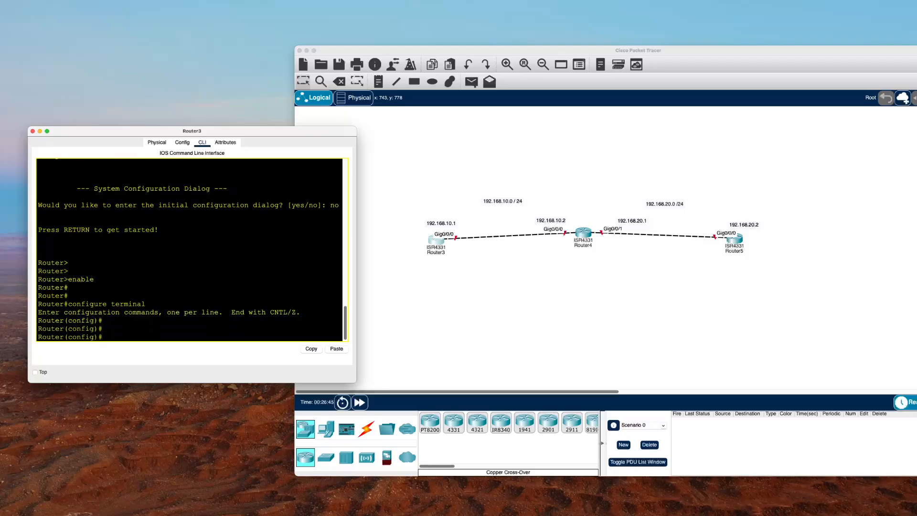
Enter interface configuration mode for gigabitethernet0/0/0 on Router3
text(interfac)
text(e gig)
text(abitethert)
text(net)
text(0/0/0)
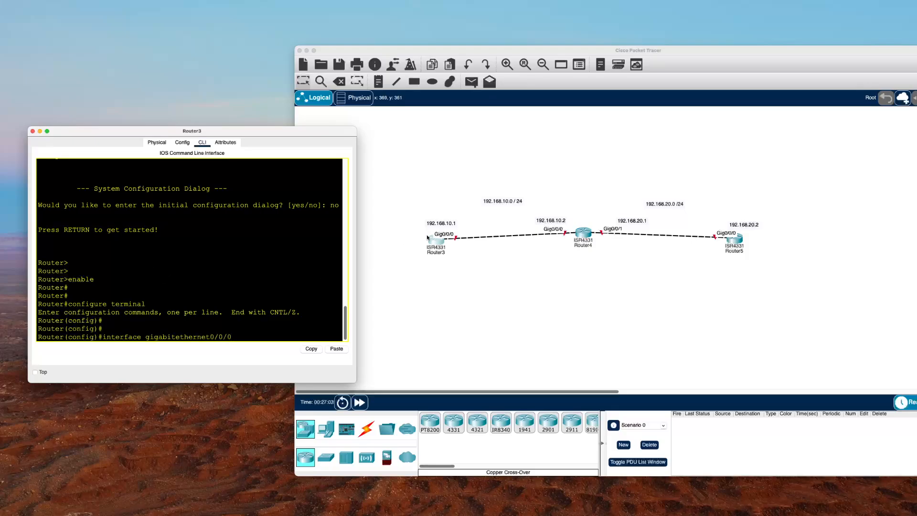
key(Return)
key(Return)
key(Return)
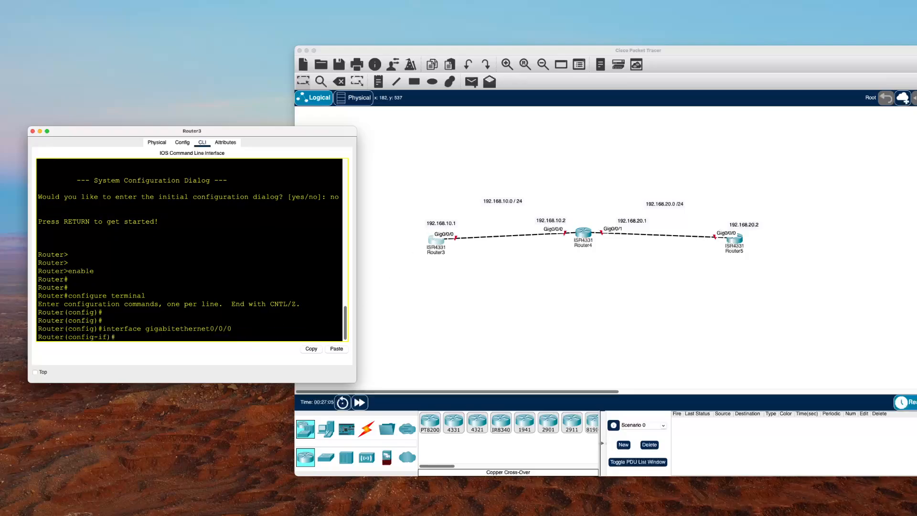
Assign IP address 192.168.10.1 with mask 255.255.255.0 to Router3's gigabitethernet0/0/0 interface
text(ig-if)#i)
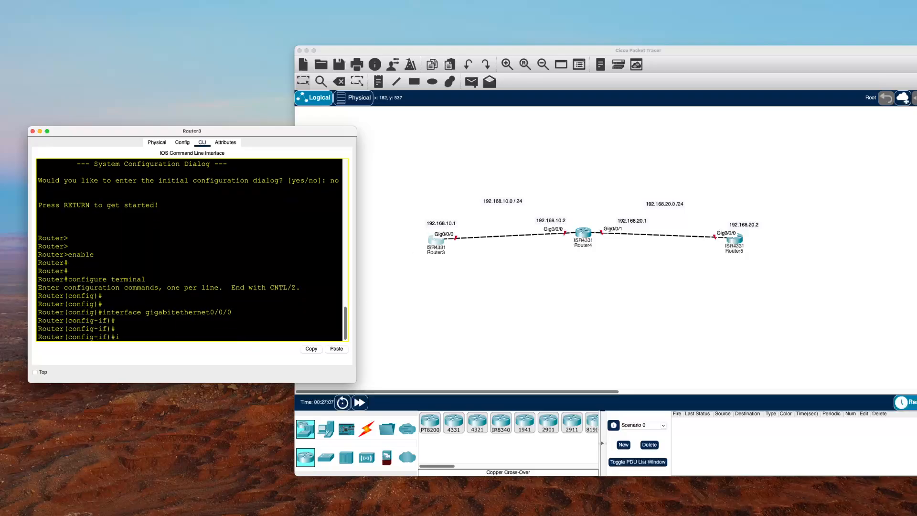
text(p address 192.1)
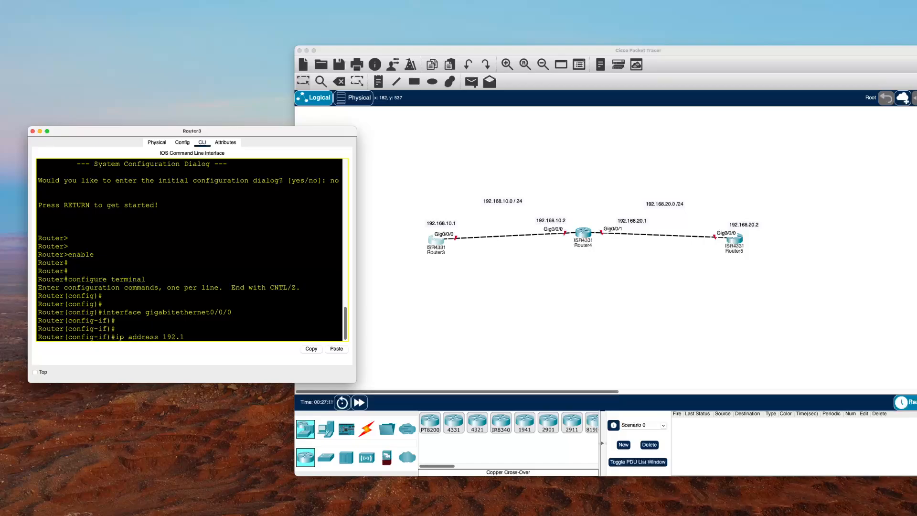
text(68.10.1 255.255.255.0)
key(Return)
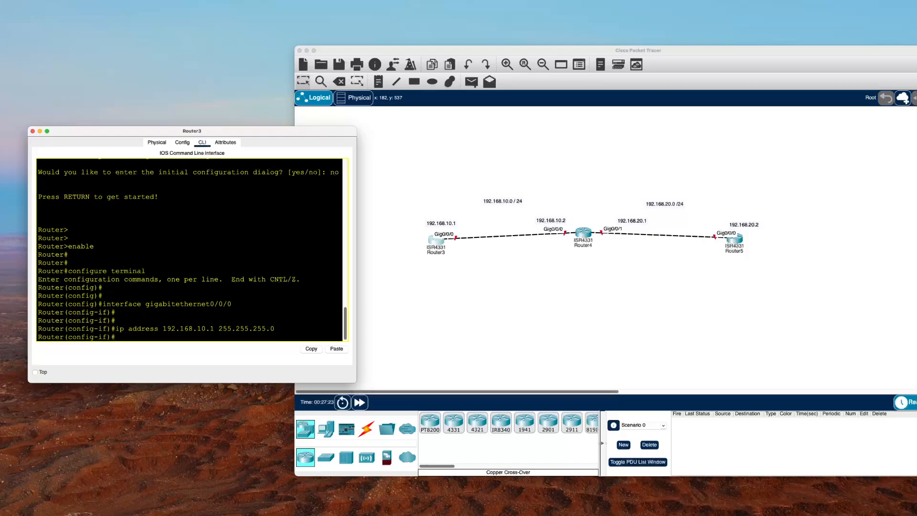
key(Return)
Bring up Router3's gigabitethernet0/0/0 interface with the no shutdown command
text(no shut)
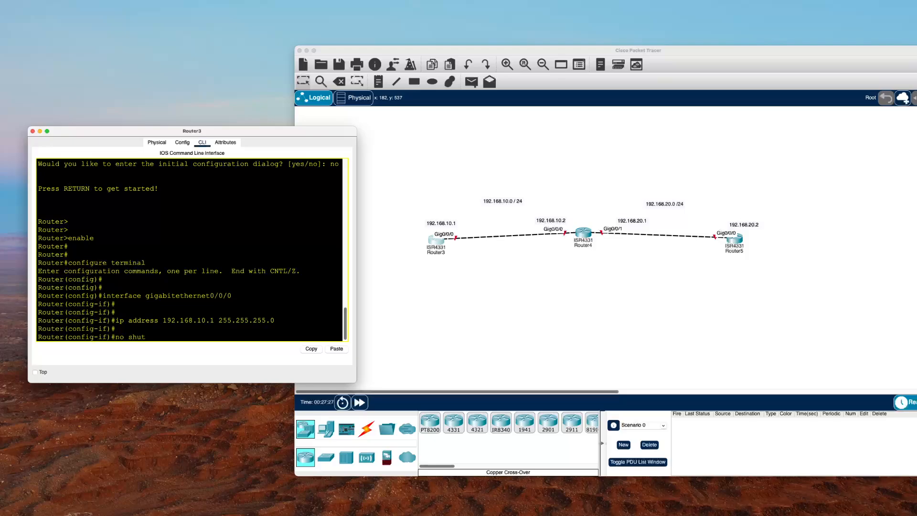
text(down)
key(Return)
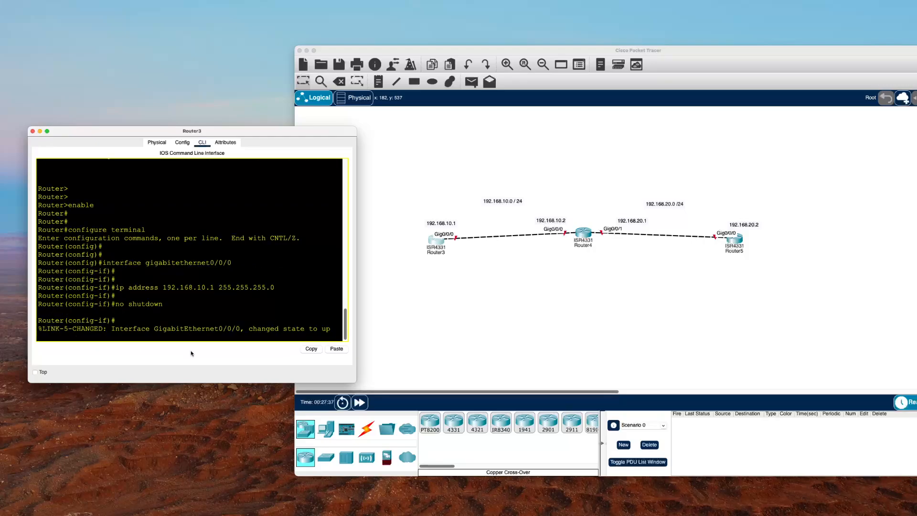
key(Return)
key(Return)
key(Return)
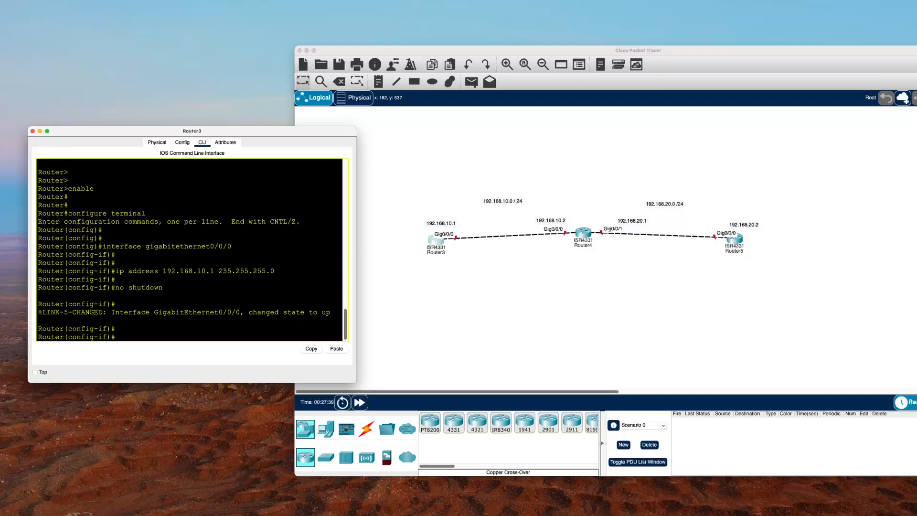
Leave configuration mode on Router3 with the end command
text(endd)
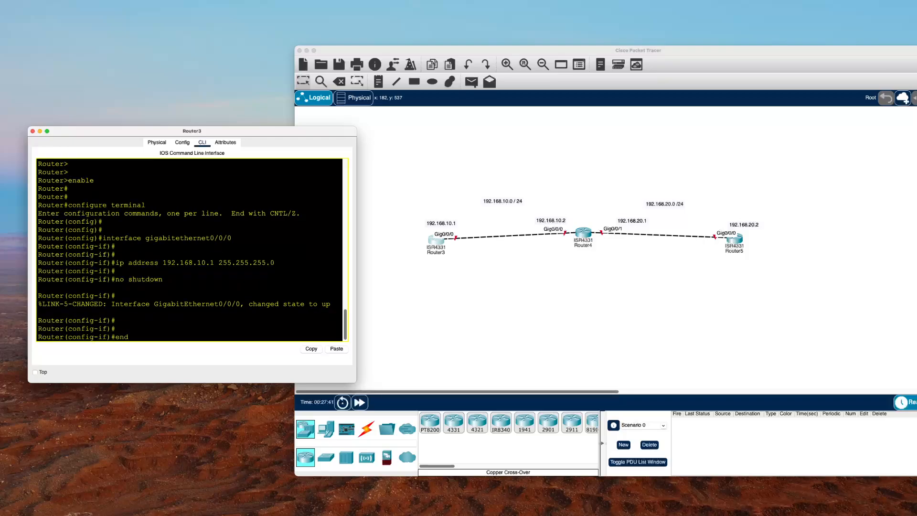
key(Return)
key(Return)
key(Return)
key(Return)
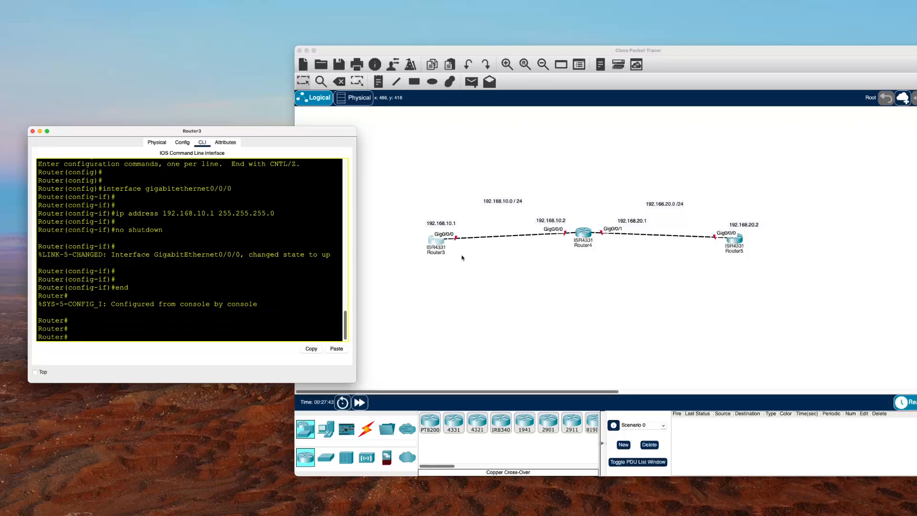
Open Router4's command line, place its window over Router3's, and answer no to the initial configuration dialog
click(583, 232)
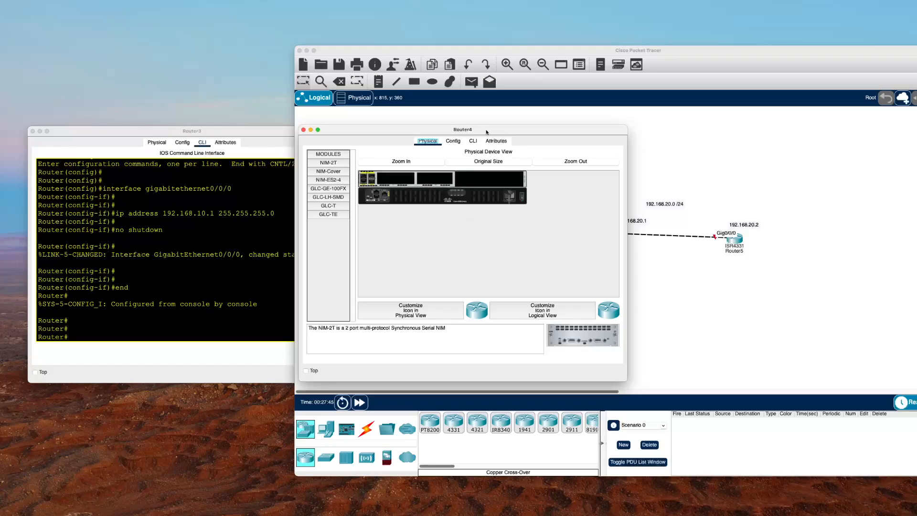
drag(486, 132, 219, 131)
click(207, 142)
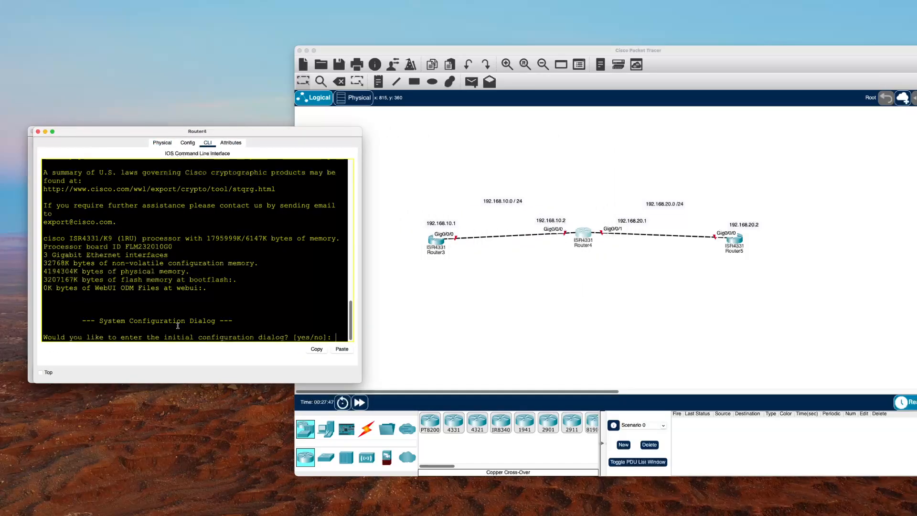
text(no)
key(Return)
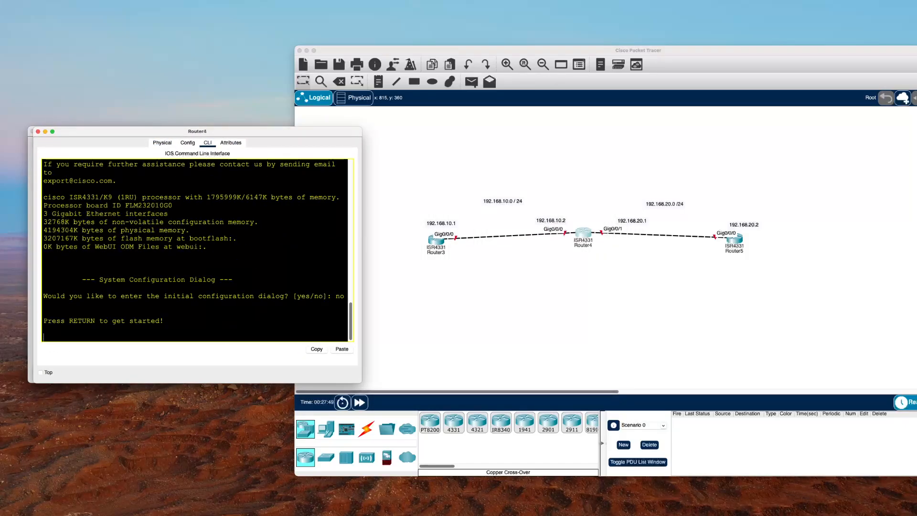
On Router4, enter privileged mode with en and global configuration mode with configure terminal
key(Return)
key(Return)
text(en)
key(Return)
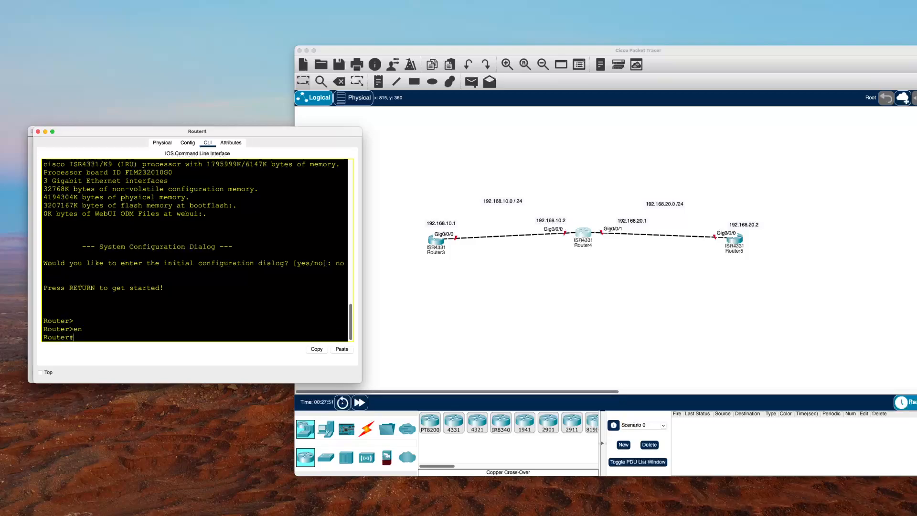
text(configure terminal)
key(Return)
key(Return)
key(Return)
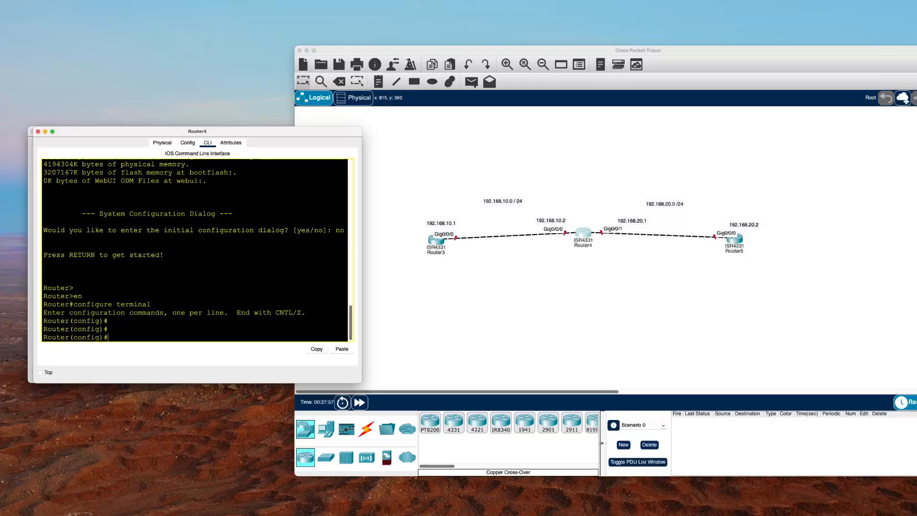
Enter interface configuration mode for gigabitethernet0/0/0 on Router4
text(interface gigabitethernet0/0/0)
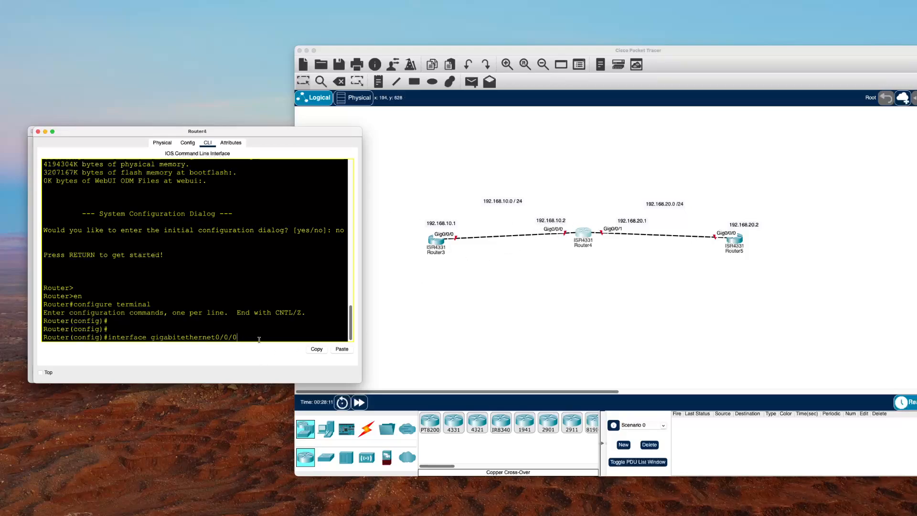
key(Return)
key(Return)
key(Return)
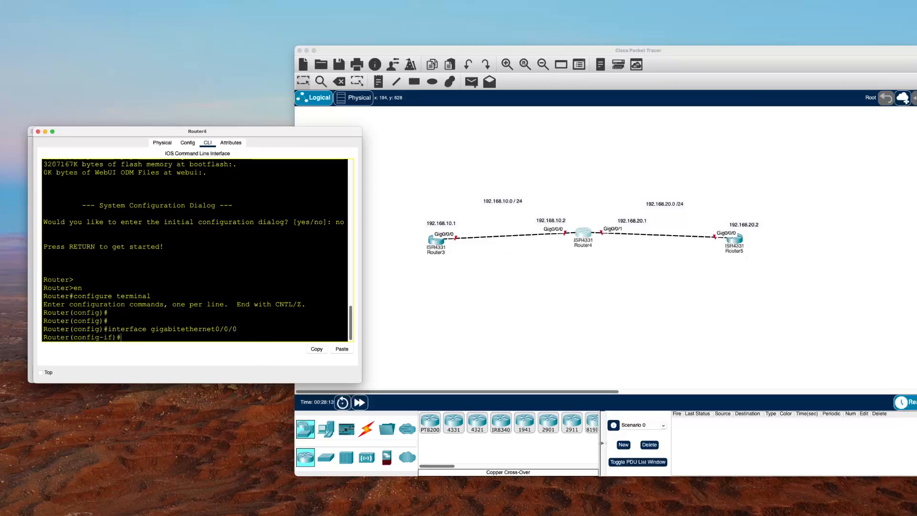
Assign IP address 192.168.10.2 with mask 255.255.255.0 to Router4's gigabitethernet0/0/0 interface
text(ip a)
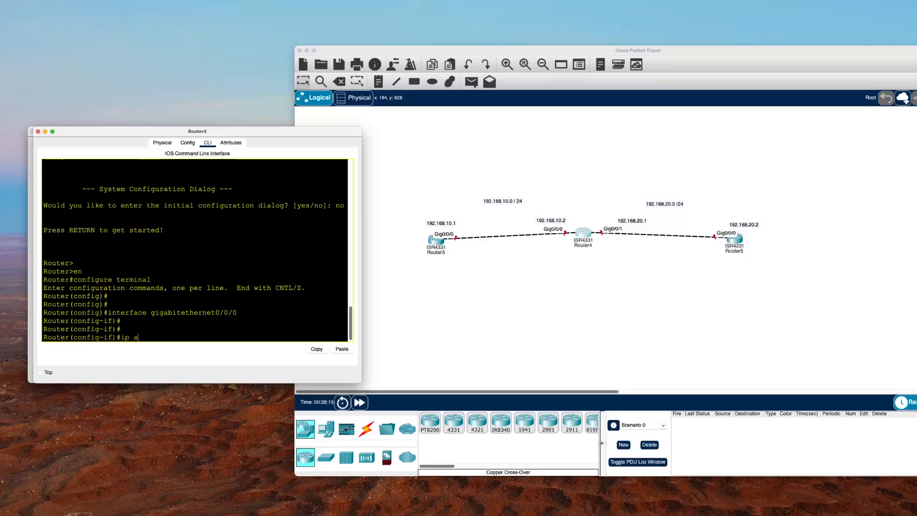
text(ddress 192.168.10.2 255.255.225)
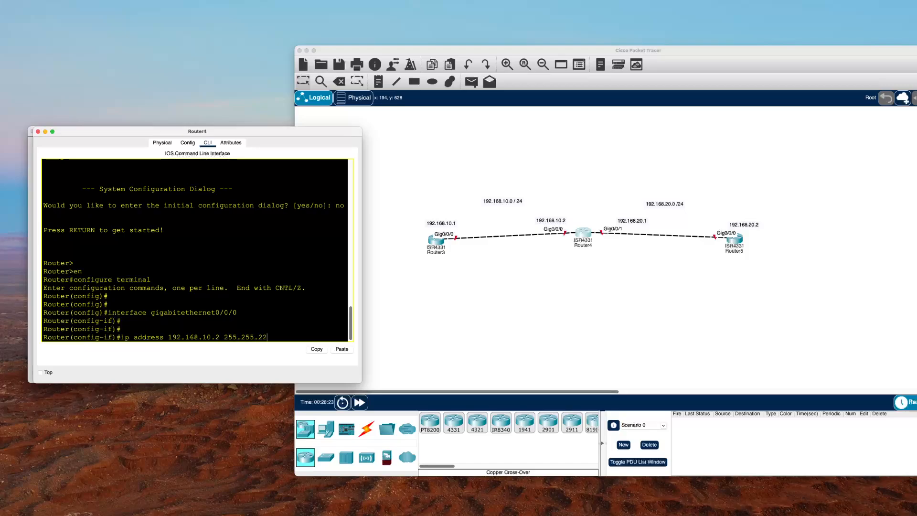
key(BackSpace)
key(BackSpace)
text(55.0)
key(Return)
key(Return)
key(Return)
key(Return)
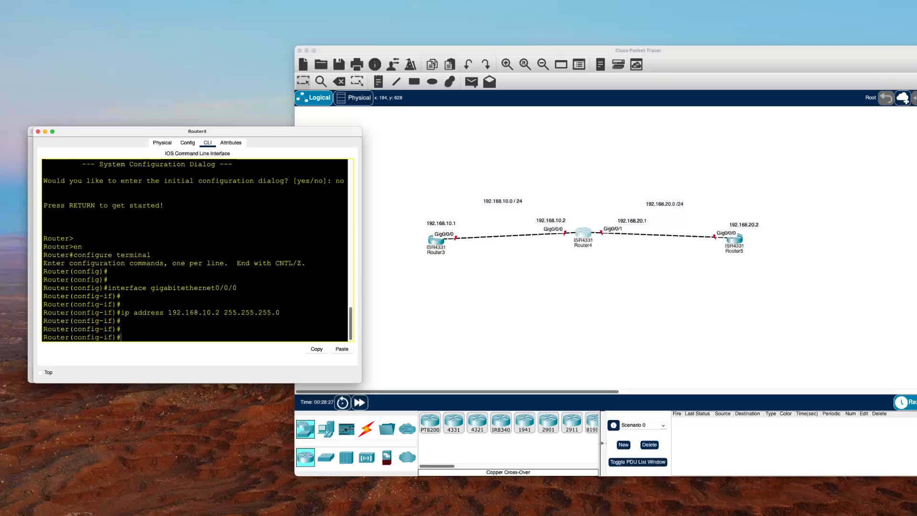
Bring up Router4's gigabitethernet0/0/0 interface with no shutdown and leave configuration mode with end
text(no s)
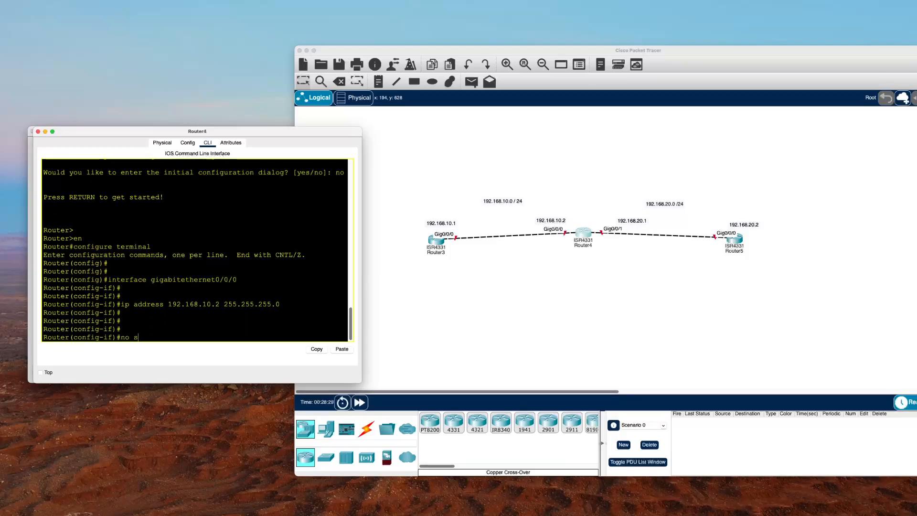
text(hutdown)
key(Return)
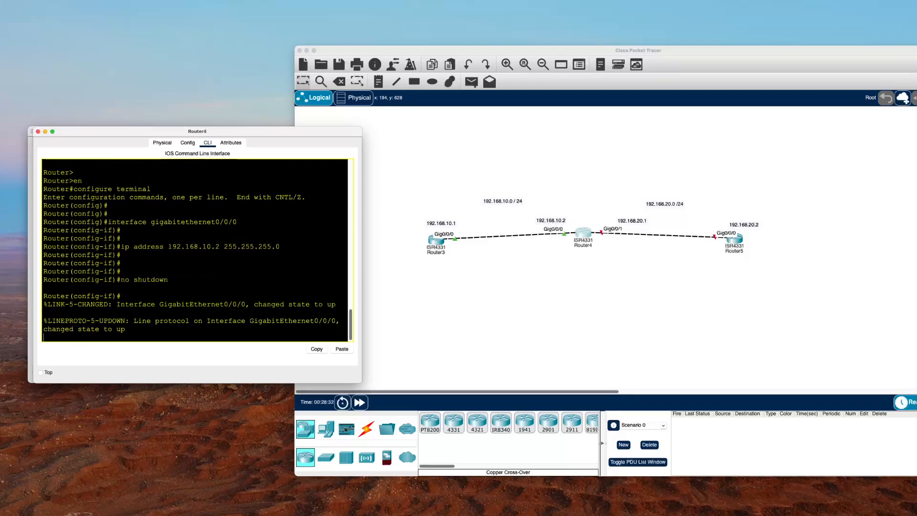
key(Return)
key(Return)
key(Return)
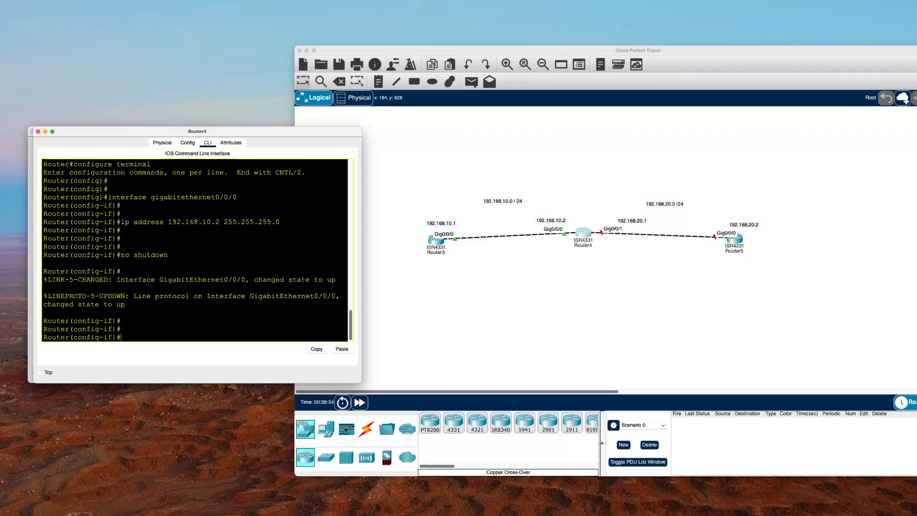
text(endd)
key(Return)
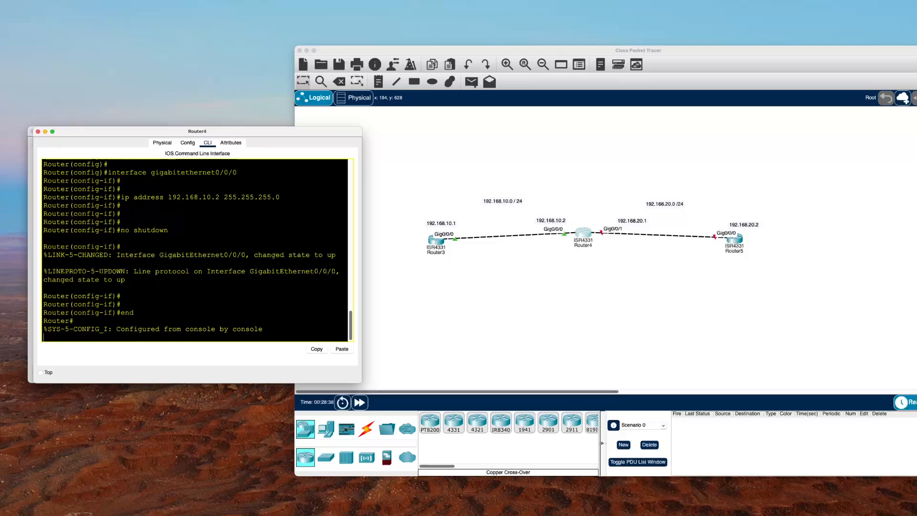
On Router4, re-enter privileged mode with en and global configuration mode with configure terminal
key(Return)
key(Return)
key(Return)
text(en)
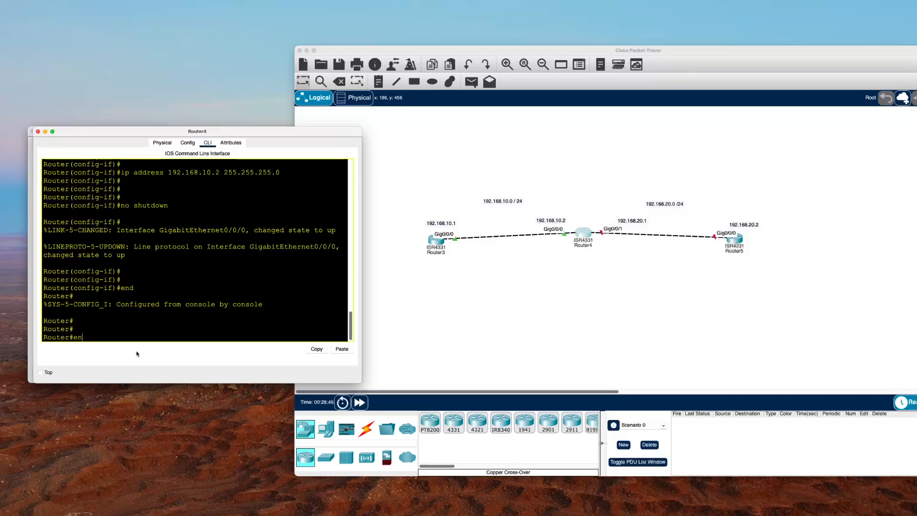
key(Return)
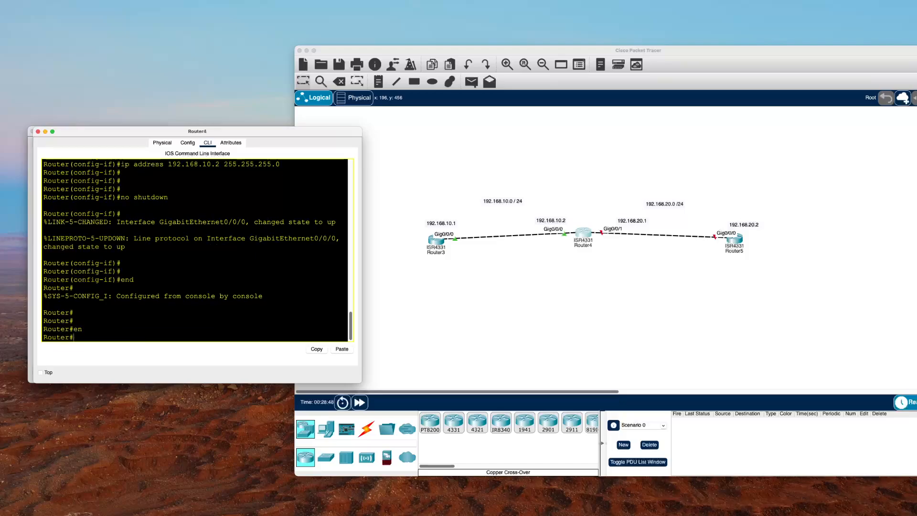
key(Return)
key(Return)
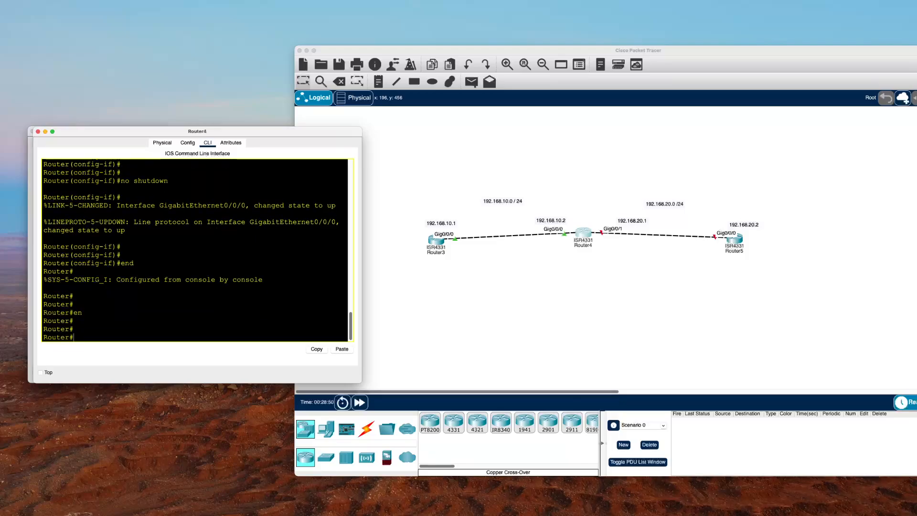
text(configure terminal)
key(Return)
key(Return)
key(Return)
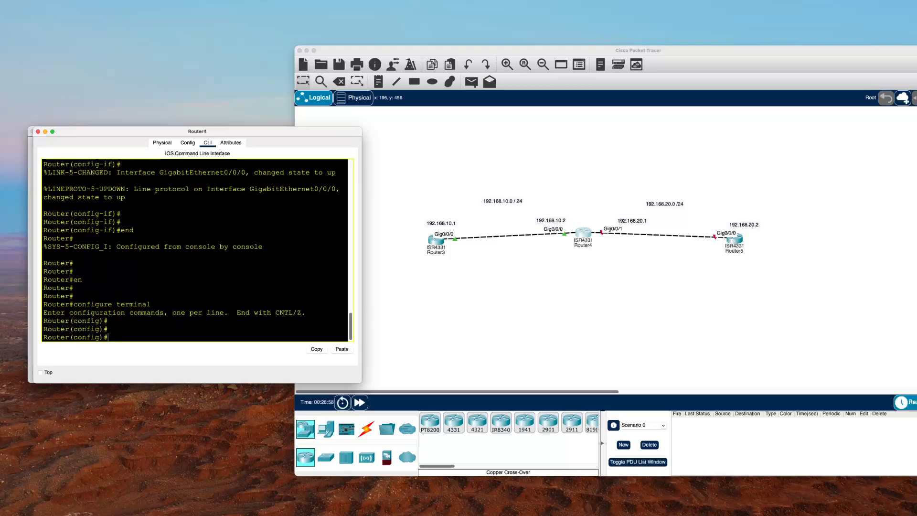
Try to assign IP address 192.168.20.1 with mask 255.255.255.0 directly from Router4's global configuration mode
text(interface)
key(BackSpace)
key(BackSpace)
key(BackSpace)
key(BackSpace)
key(BackSpace)
key(BackSpace)
key(BackSpace)
key(BackSpace)
text(no shutdown)
key(Up)
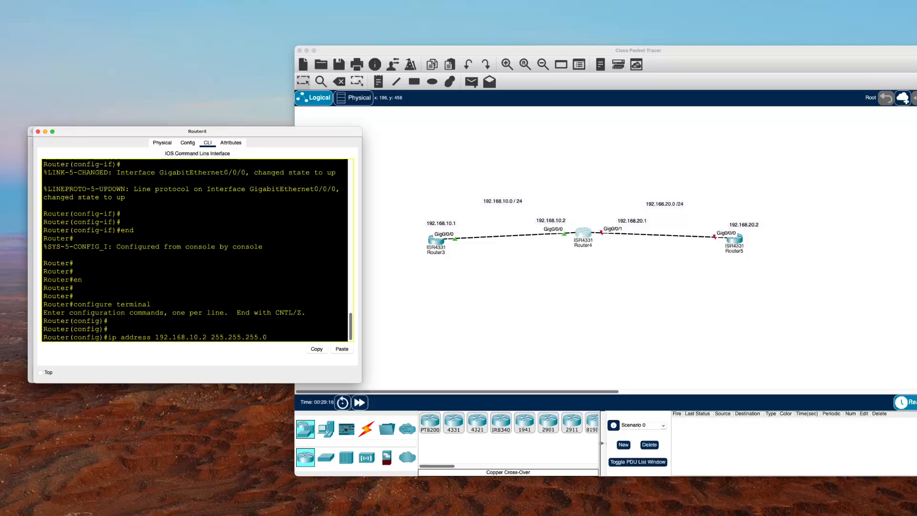
key(BackSpace)
text(2)
key(BackSpace)
text(1)
key(Return)
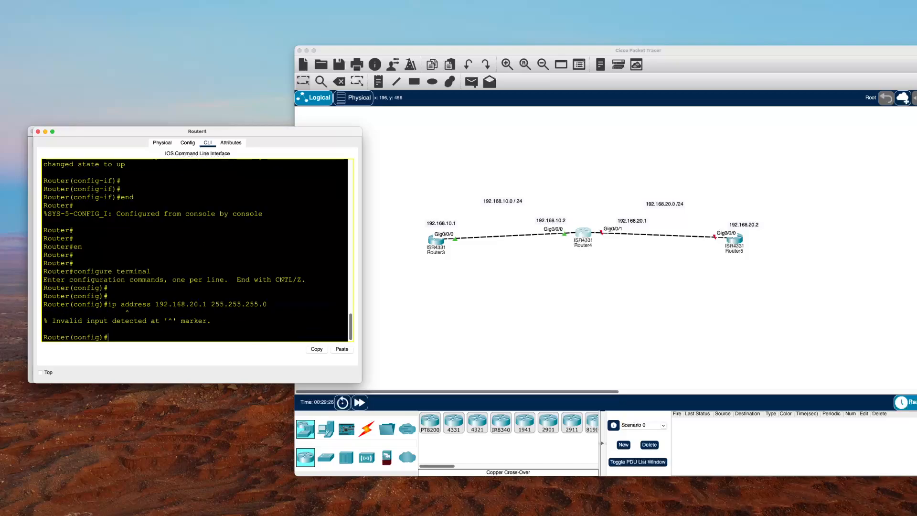
key(Return)
key(Return)
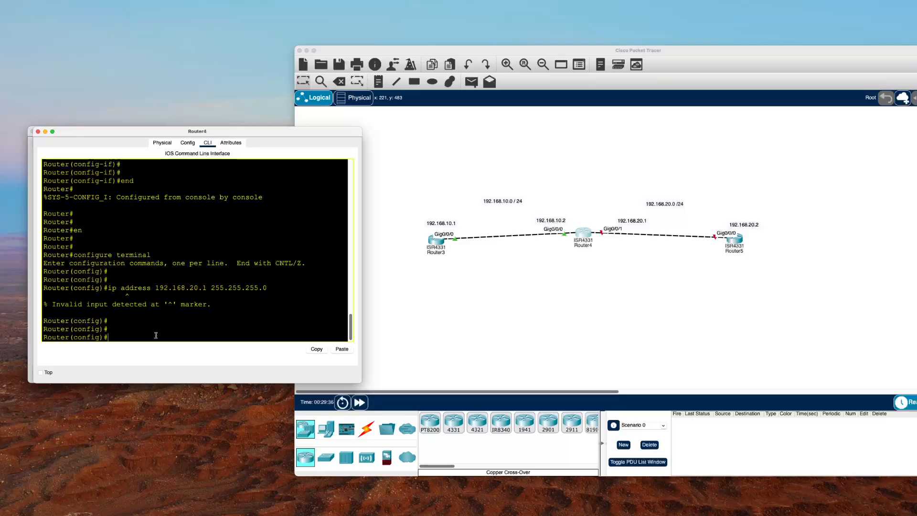
text(no)
scroll(134, 297, up, 1)
scroll(136, 221, up, 1)
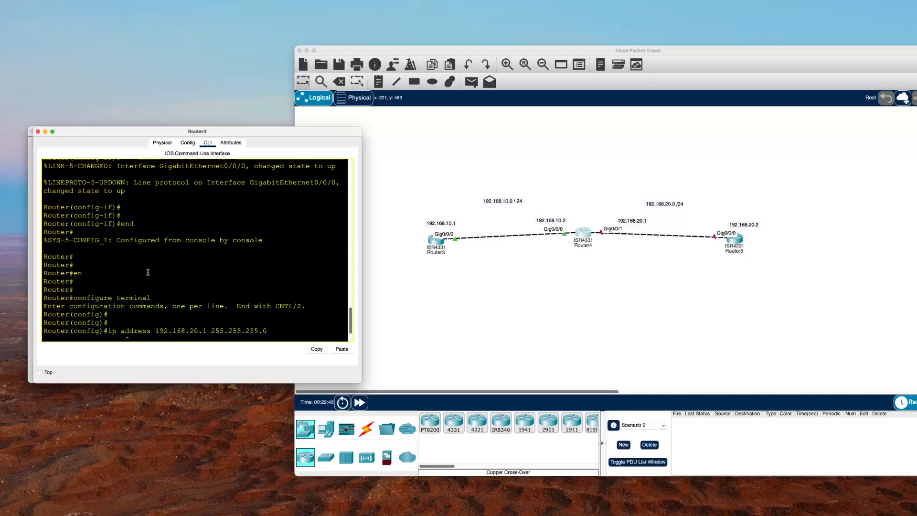
scroll(148, 272, down, 2)
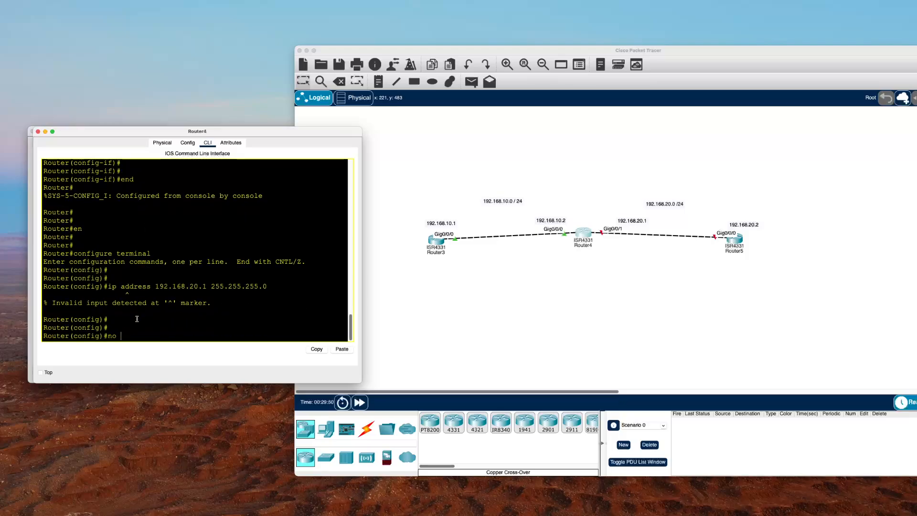
text(no)
key(BackSpace)
key(BackSpace)
key(BackSpace)
Enter interface configuration mode for gigabitethernet 0/0/1 on Router4
text(interface)
text( gigabit)
text(ethernet)
text( 0/*0)
key(BackSpace)
key(BackSpace)
key(BackSpace)
text(0/1)
key(Return)
key(Return)
key(Return)
key(Return)
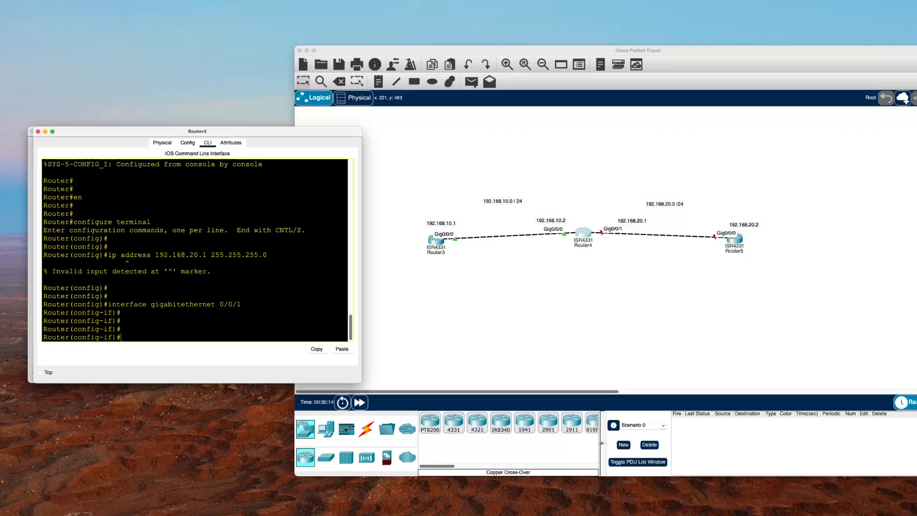
Assign IP address 192.168.20.1 with mask 255.255.255.0 to Router4's gigabitethernet 0/0/1 interface and leave configuration mode with end
key(Up)
key(Up)
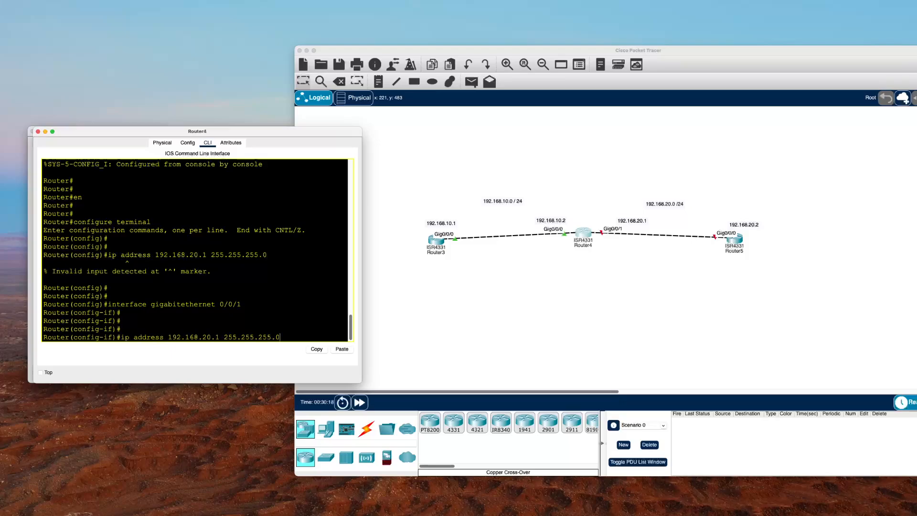
key(Return)
key(Return)
key(Return)
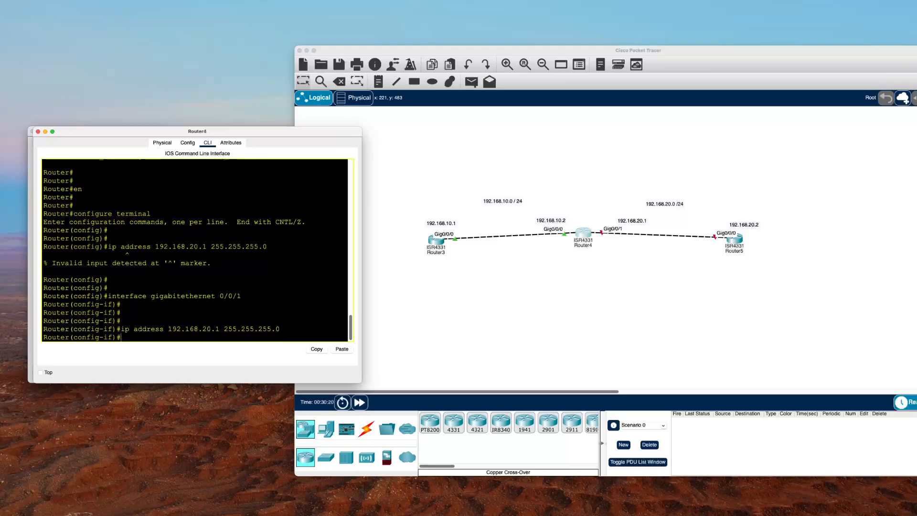
text(end)
key(Return)
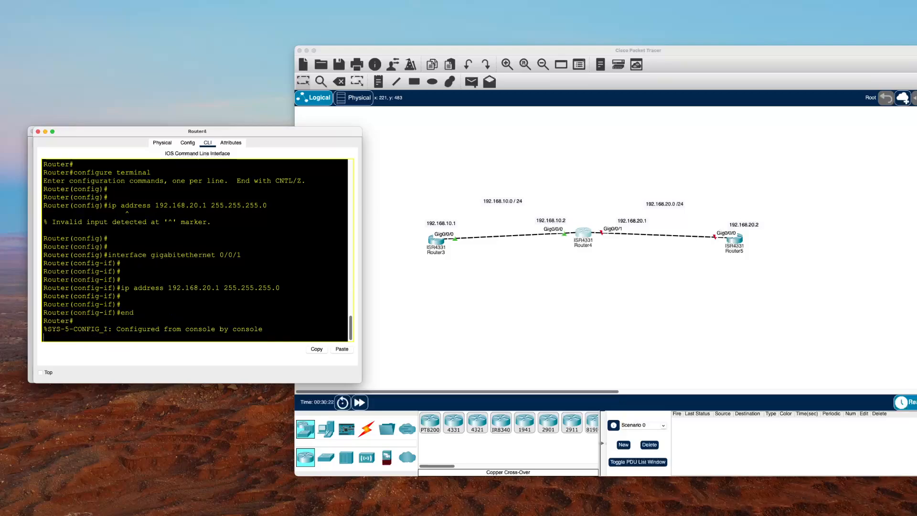
key(Return)
key(Return)
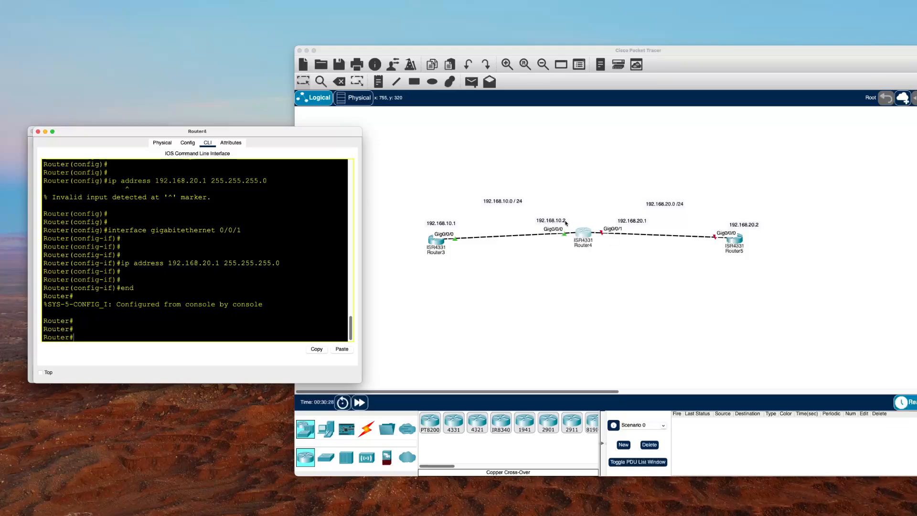
Open Router5's command line and answer no to the initial configuration dialog
click(741, 246)
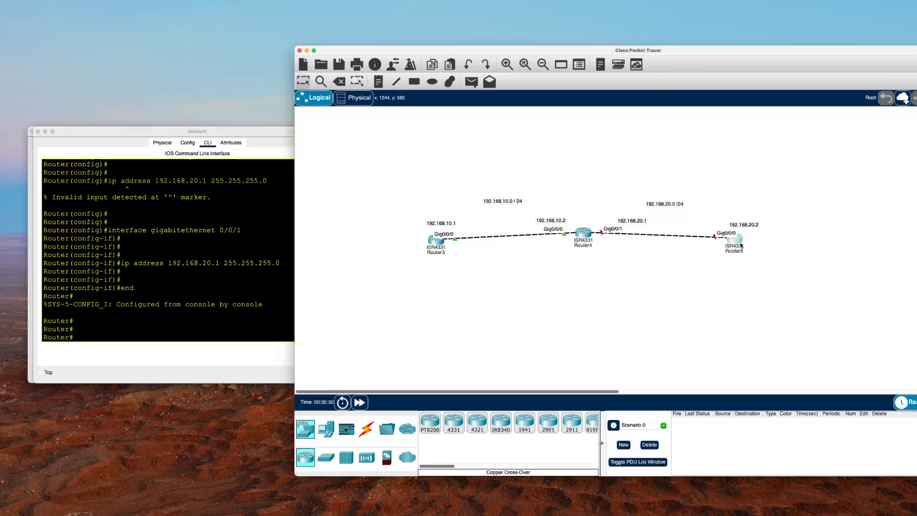
click(742, 246)
click(473, 141)
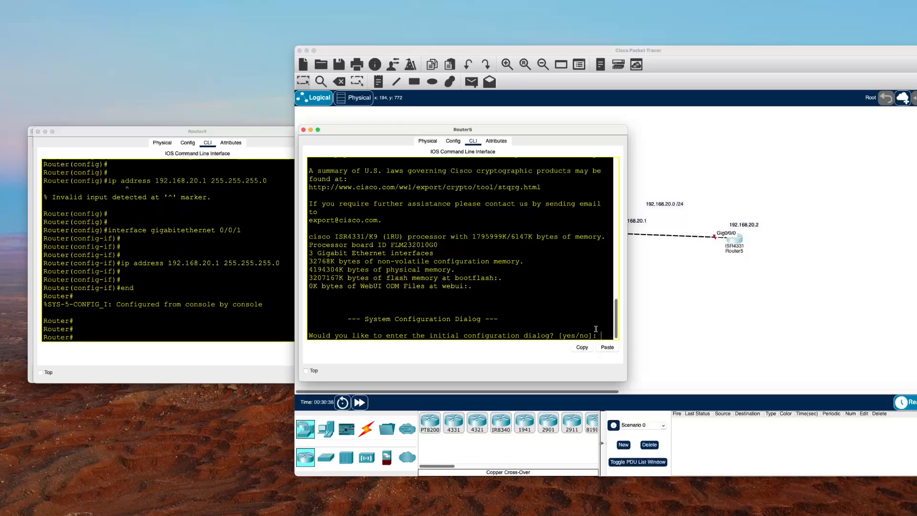
text(no)
key(Return)
key(Return)
key(Return)
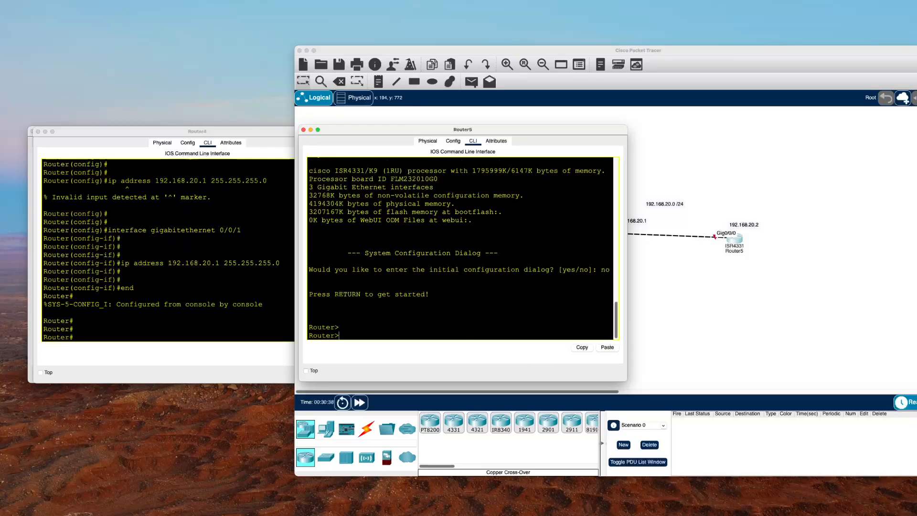
On Router5, enter privileged mode with enable and global configuration mode with configure terminal
text(enable)
key(Return)
key(Return)
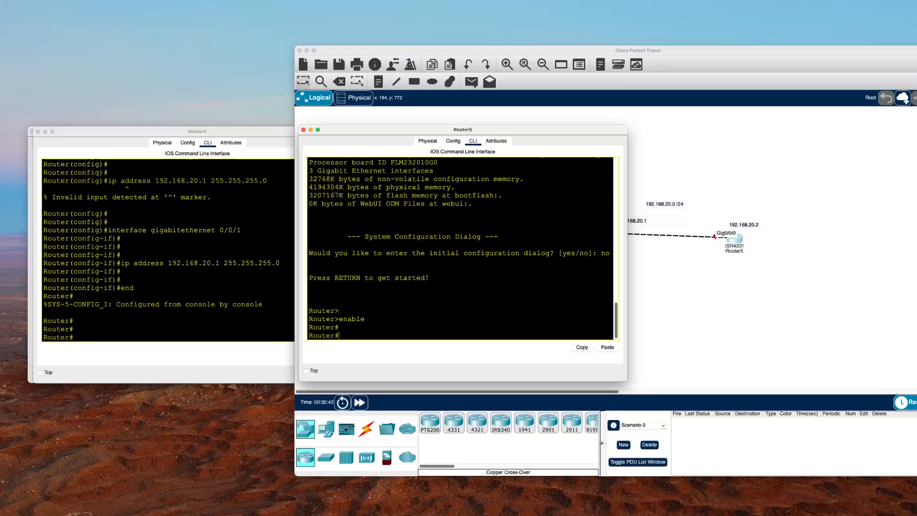
text(configure terminal)
key(Return)
key(Return)
key(Return)
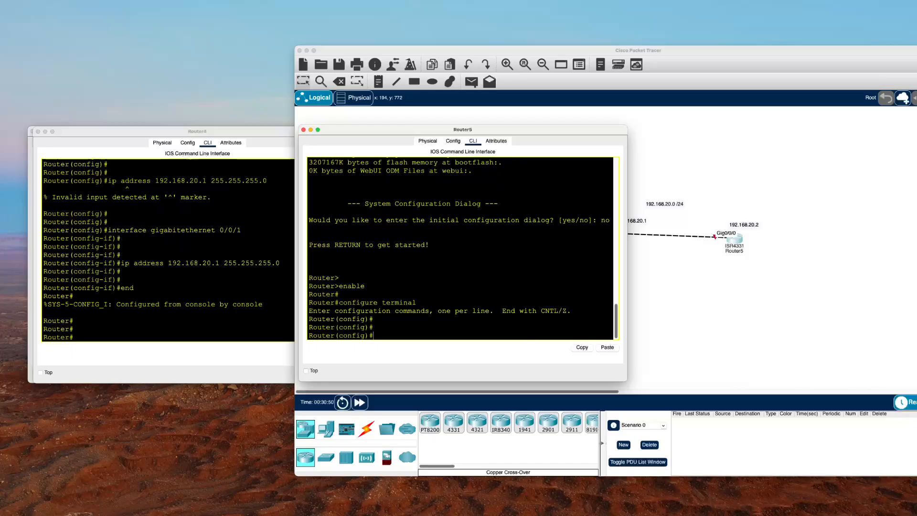
Enter interface configuration mode for gigabitethernet0/0/0 on Router5
text(interface gigabitethernet0/)
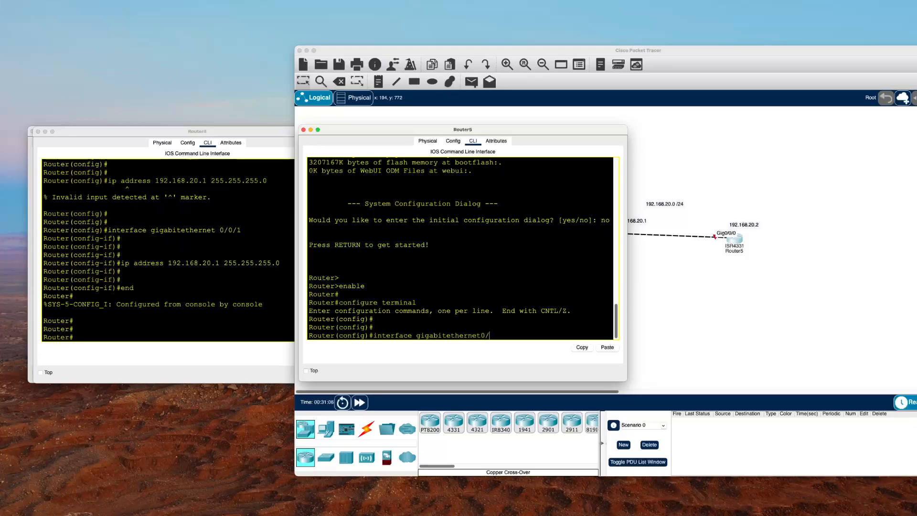
text(0)
key(Return)
key(Return)
key(Return)
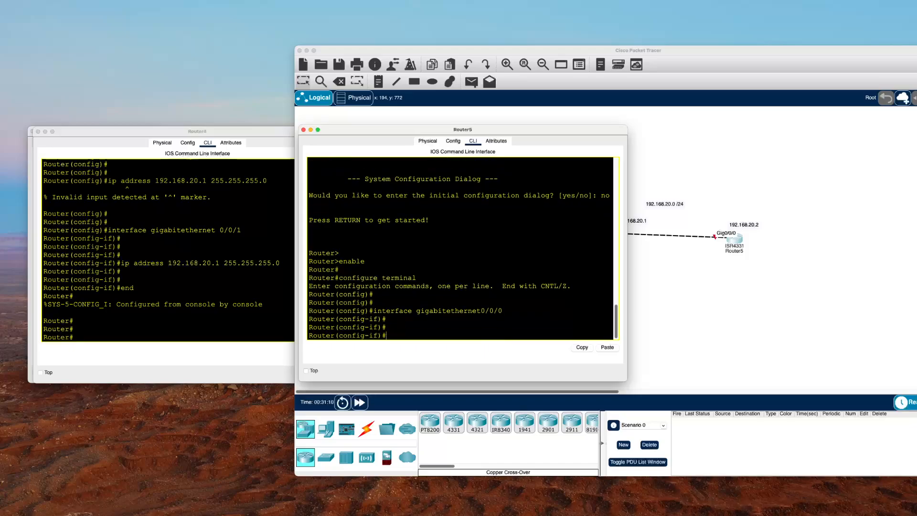
Assign IP address 192.168.20.2 with mask 255.255.255.0 to Router5's gigabitethernet0/0/0 interface and leave configuration mode with end
text(ip address 192.168.20.2 255.255.255.0)
key(Return)
key(Return)
key(Return)
key(Return)
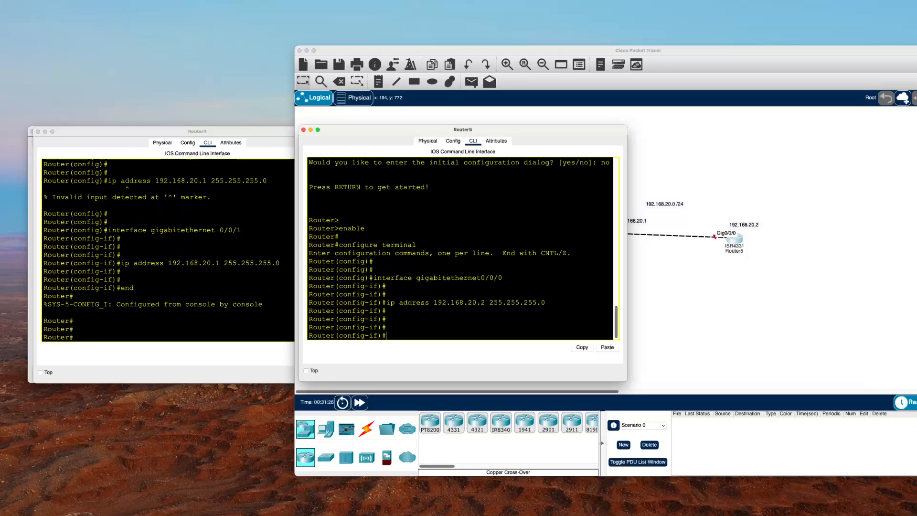
text(end)
key(Return)
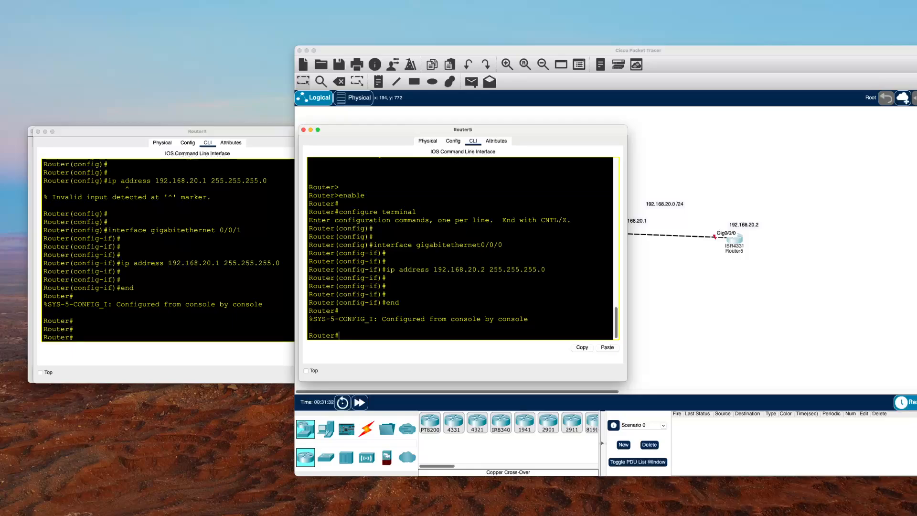
Return to Router5's gigabitethernet0/0/0 interface configuration through configure terminal and interface gigabitethernet0/0/0
text(configure terminal)
key(Return)
text(interface gigabitethernet0/0/0)
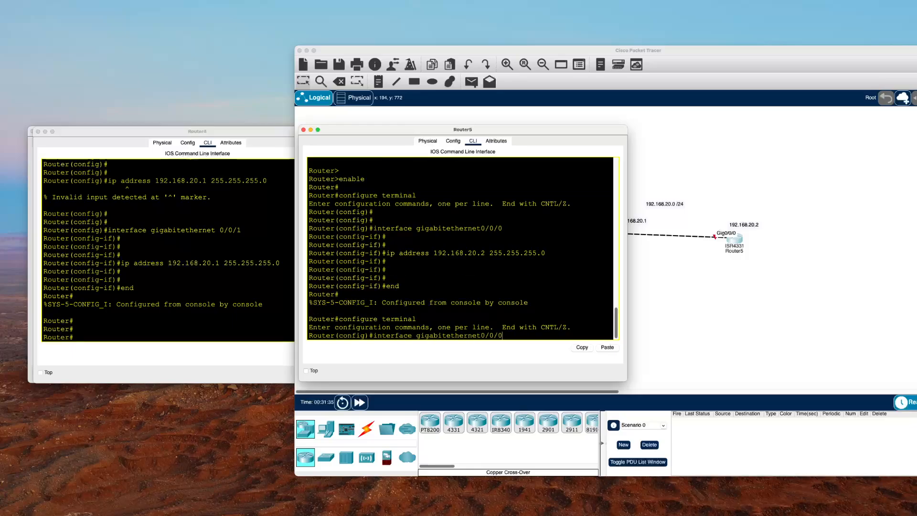
key(Return)
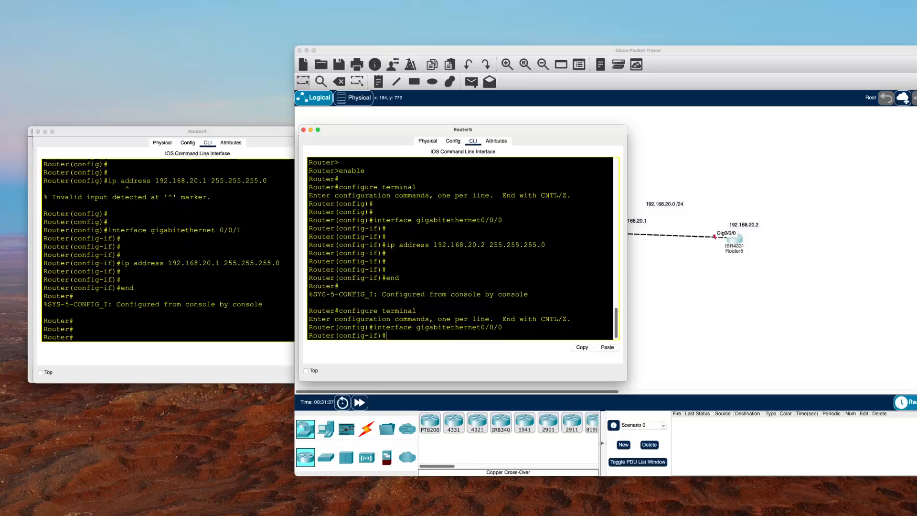
key(Return)
key(Return)
text(no sg)
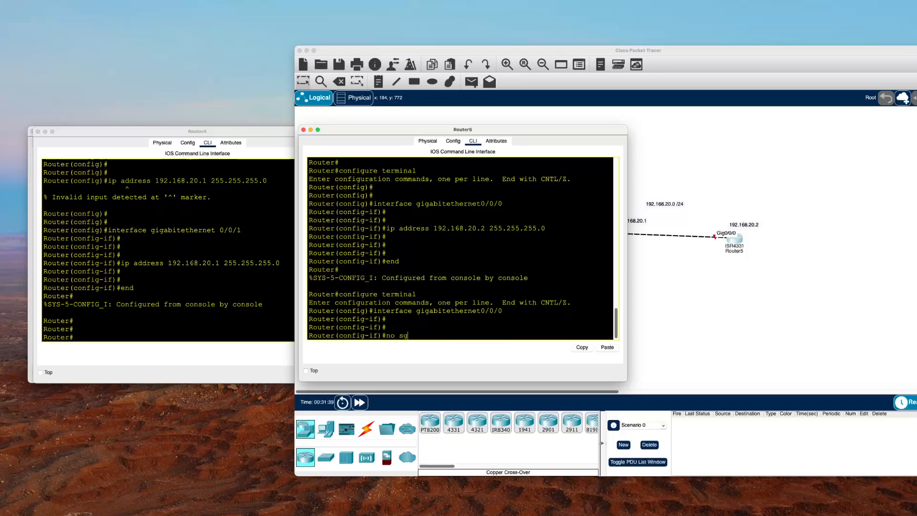
text(utdown)
key(Return)
key(Return)
key(Return)
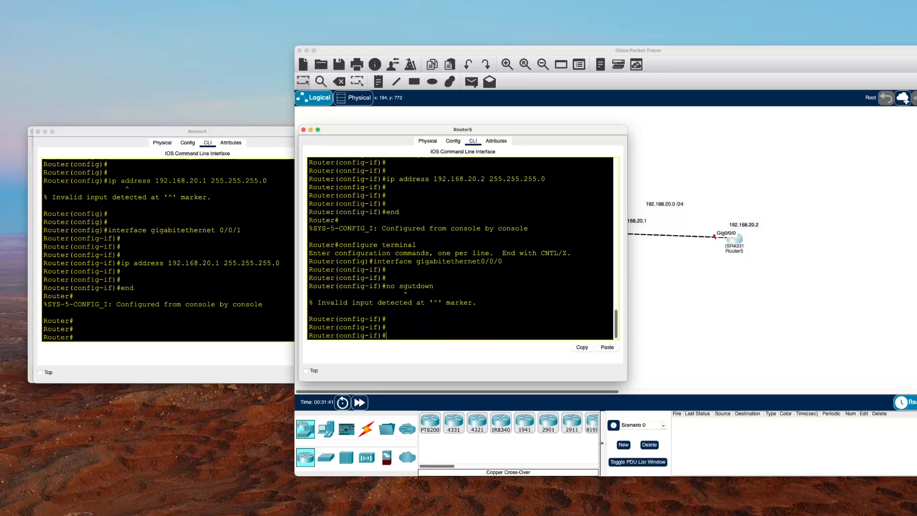
Bring up Router5's gigabitethernet0/0/0 interface with no shutdown and leave configuration mode with end
text(no shutdown)
key(Return)
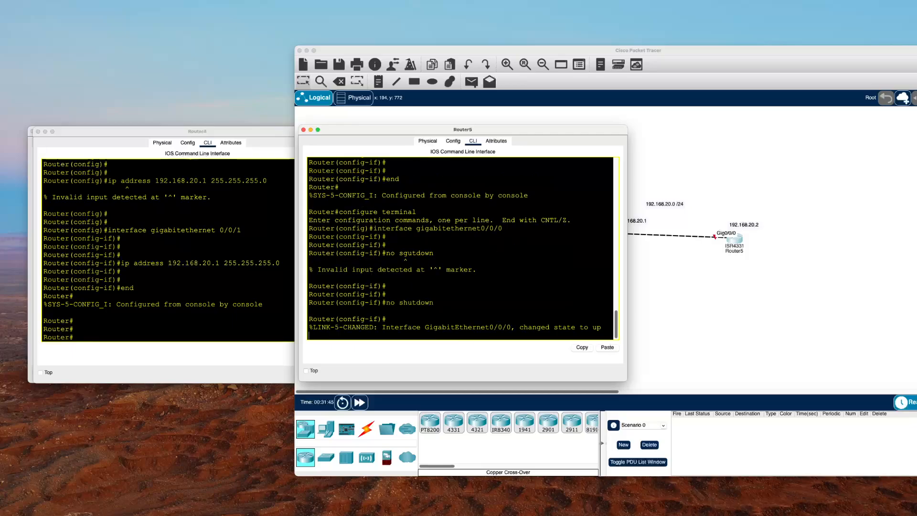
key(Return)
key(Return)
key(Return)
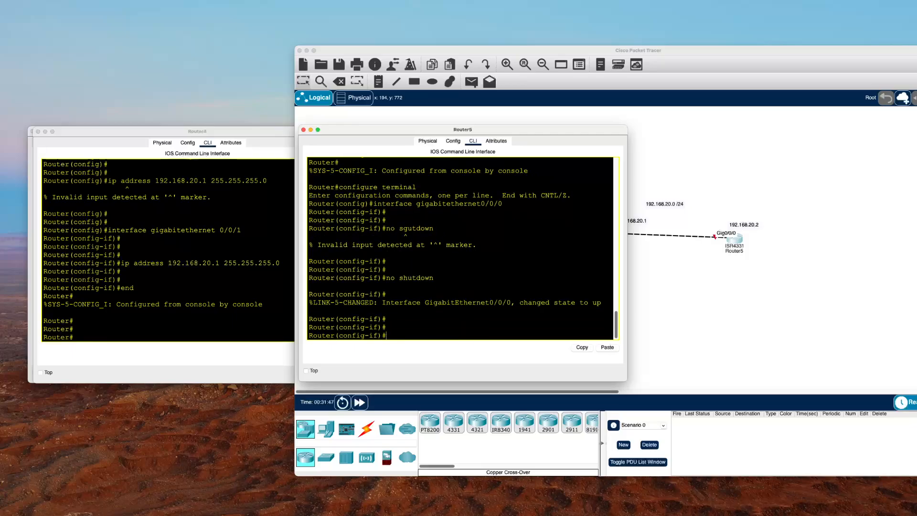
text(end)
key(Return)
key(Return)
key(Return)
key(Return)
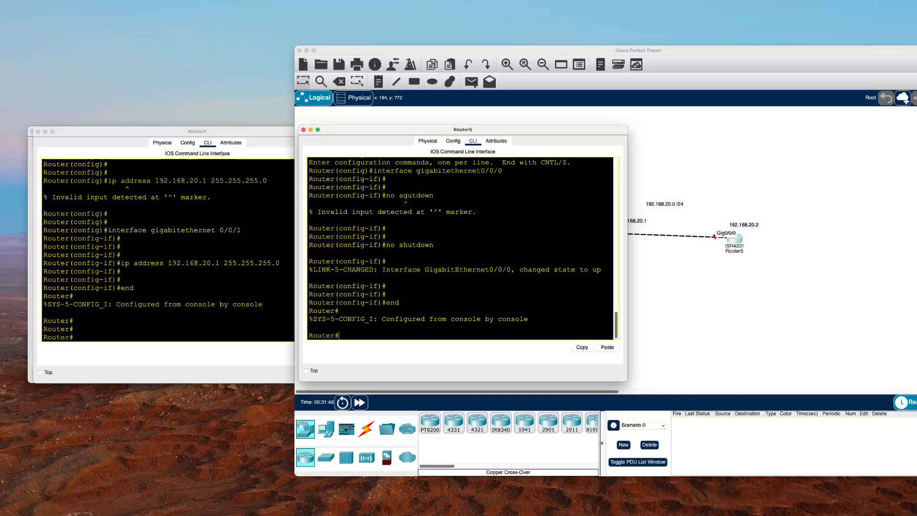
Uncover the topology by moving Router5's window, and check Router4's interface states with show ip interface brief
drag(586, 130, 635, 280)
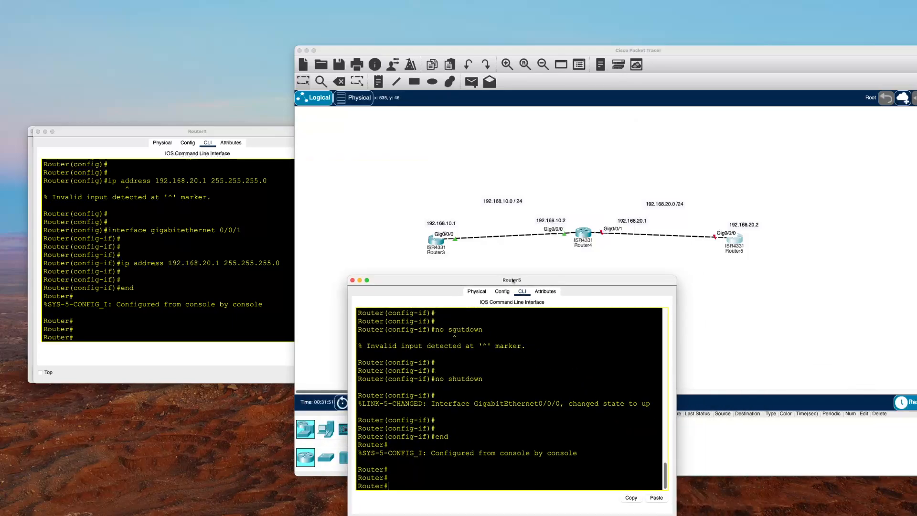
click(584, 234)
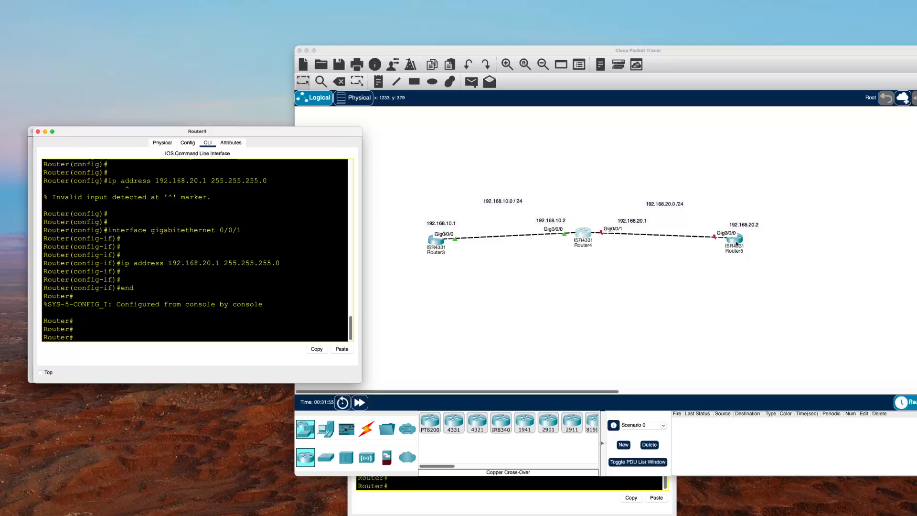
click(735, 240)
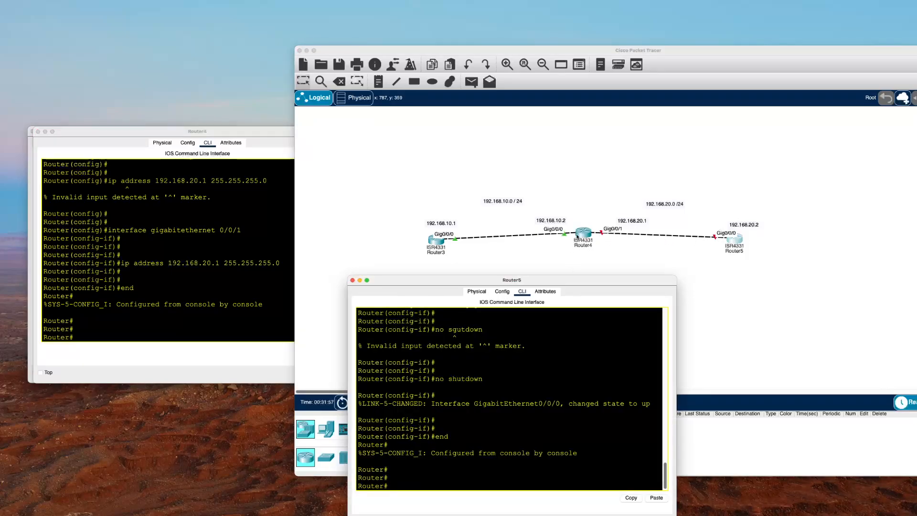
click(578, 236)
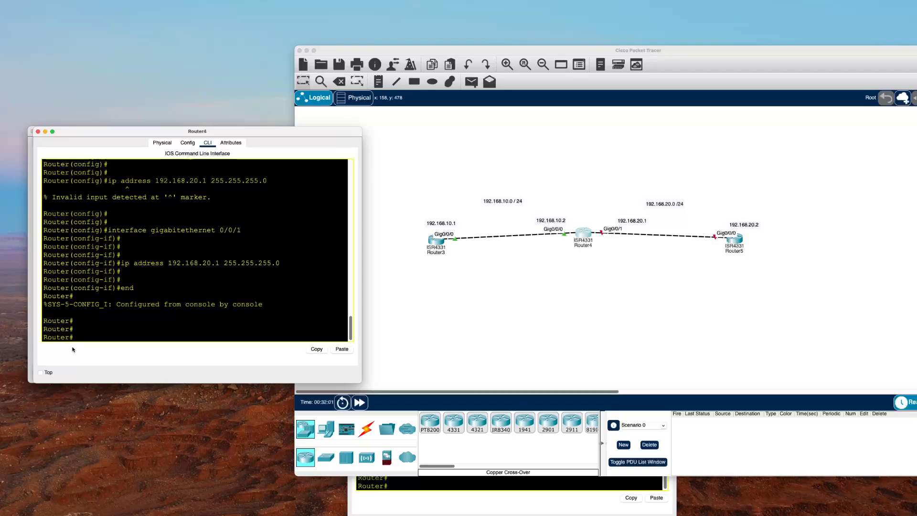
text(show ip interface brief)
key(Return)
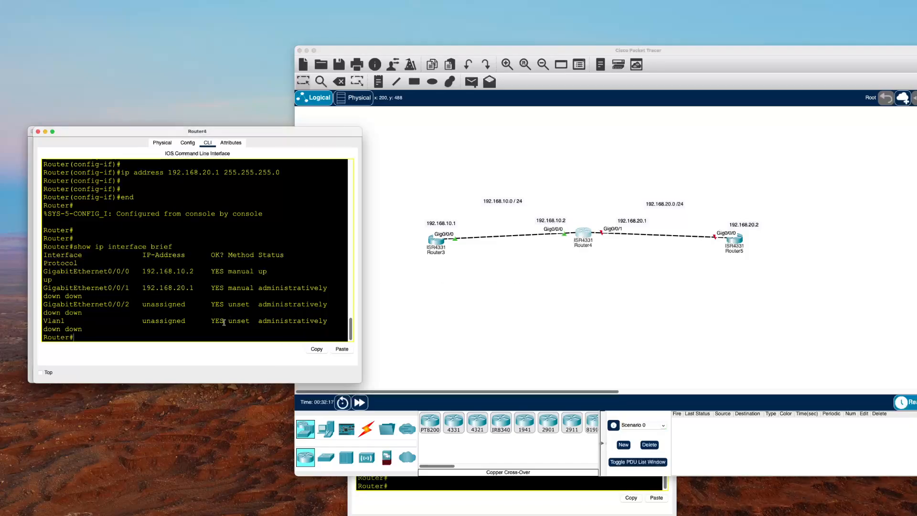
Enter Router4's gigabitethernet 0/0/0 interface configuration through configure terminal and interface gigabitethernet 0/0/0
key(Return)
key(Return)
key(Return)
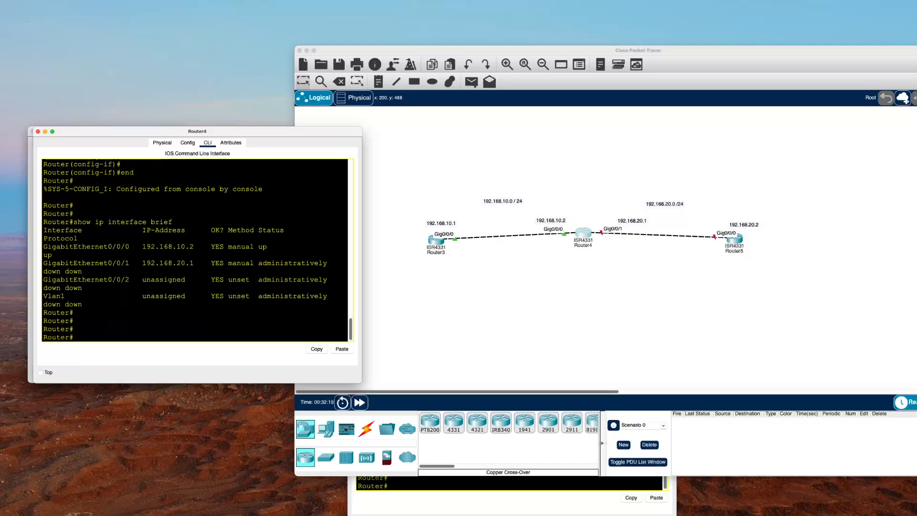
text(configure terminal)
key(Return)
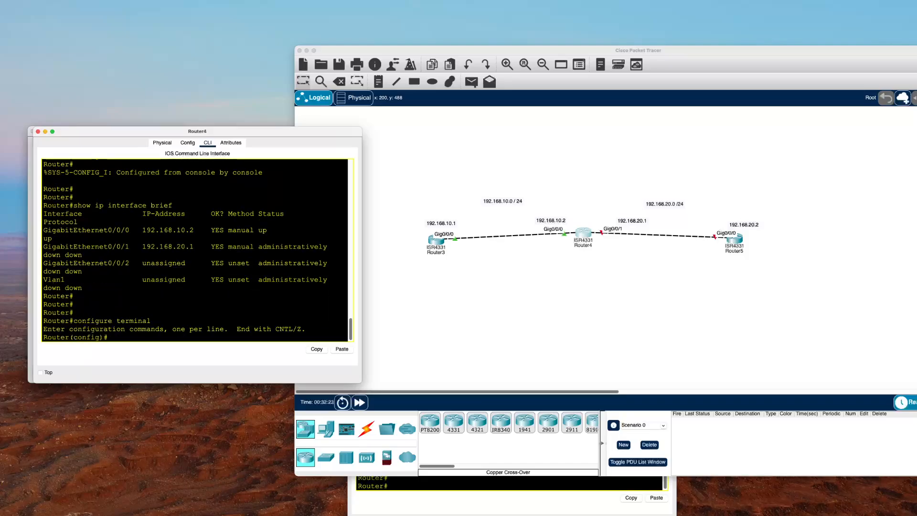
text(interface gigabitethernet 0/0/1)
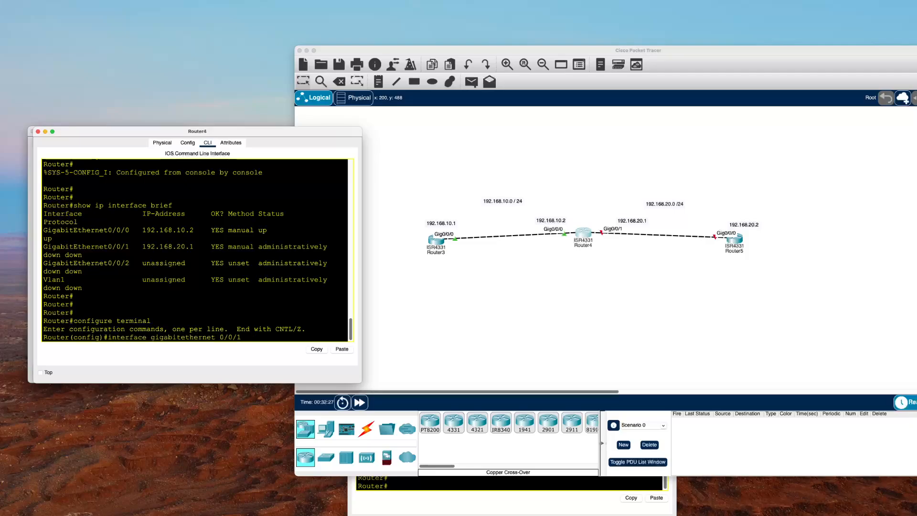
text(0)
key(Return)
key(Return)
key(Return)
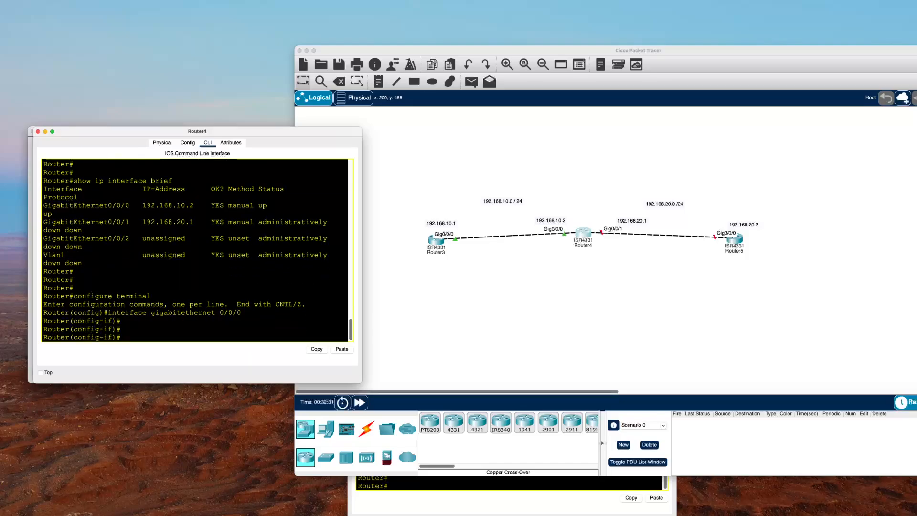
Enable Router4's gigabitethernet 0/0/0 interface with no shutdown
text(no shutdown)
key(Return)
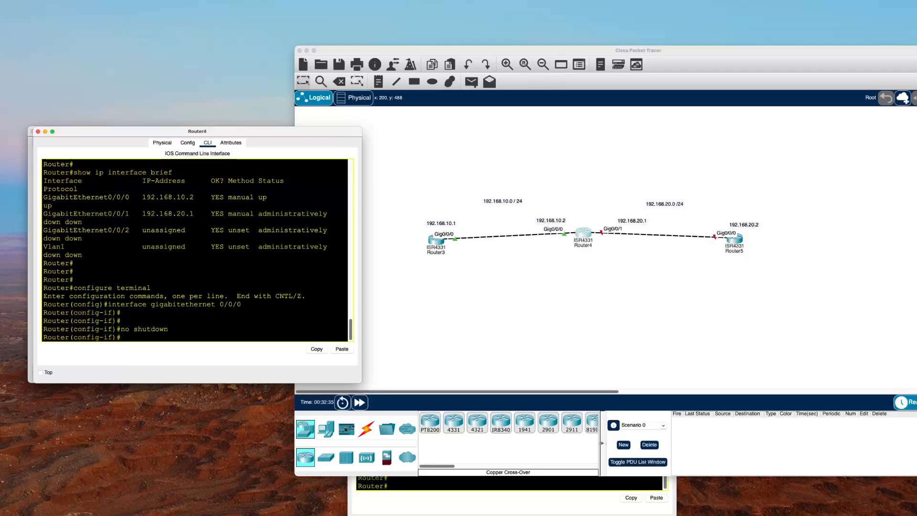
key(Return)
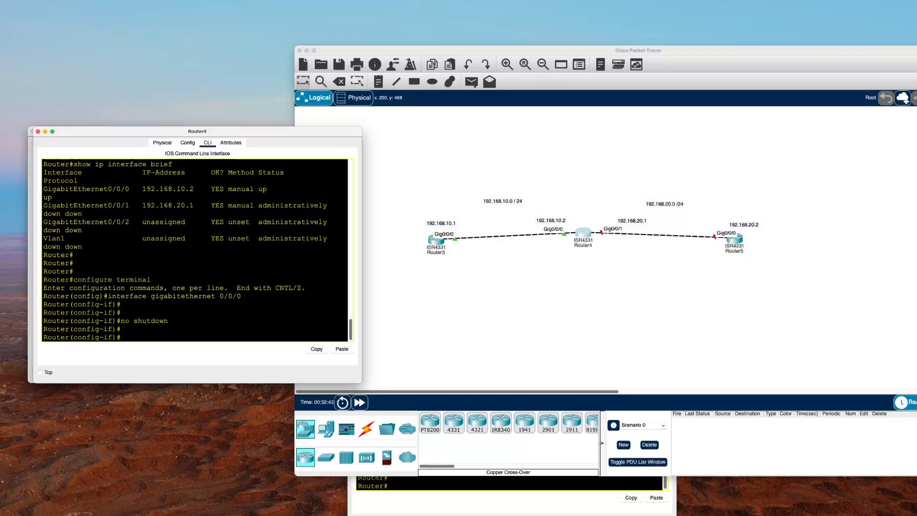
Switch to Router4's gigabitethernet 0/0/1 interface configuration and bring the interface up with no shutdown
key(Up)
key(Up)
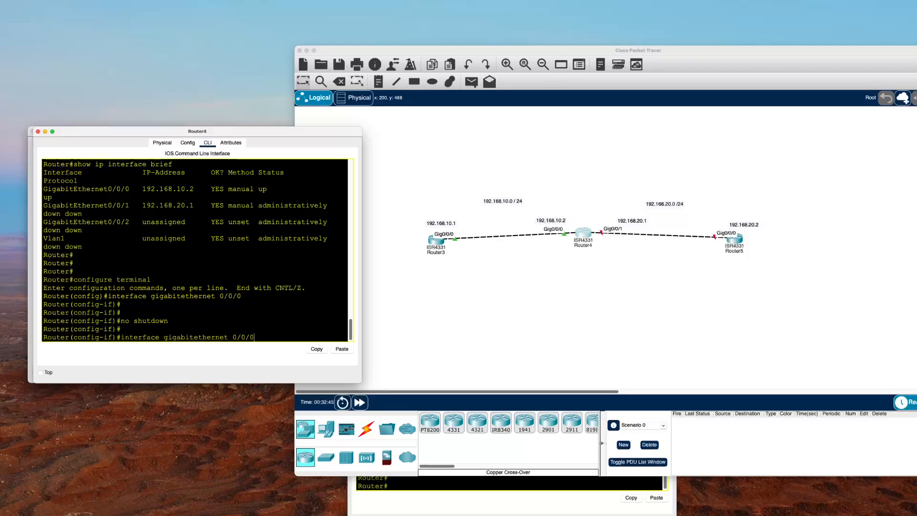
key(BackSpace)
text(1)
key(Return)
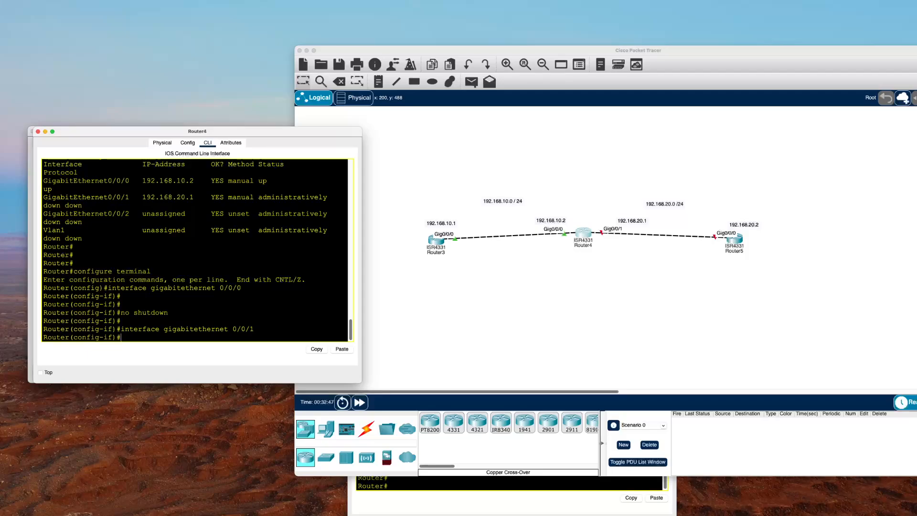
key(Return)
text(no shu)
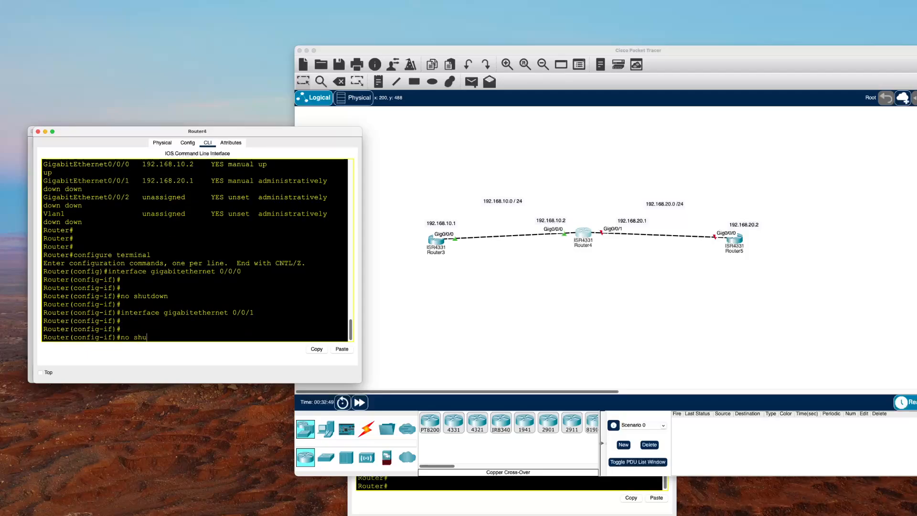
text(tdown)
key(Return)
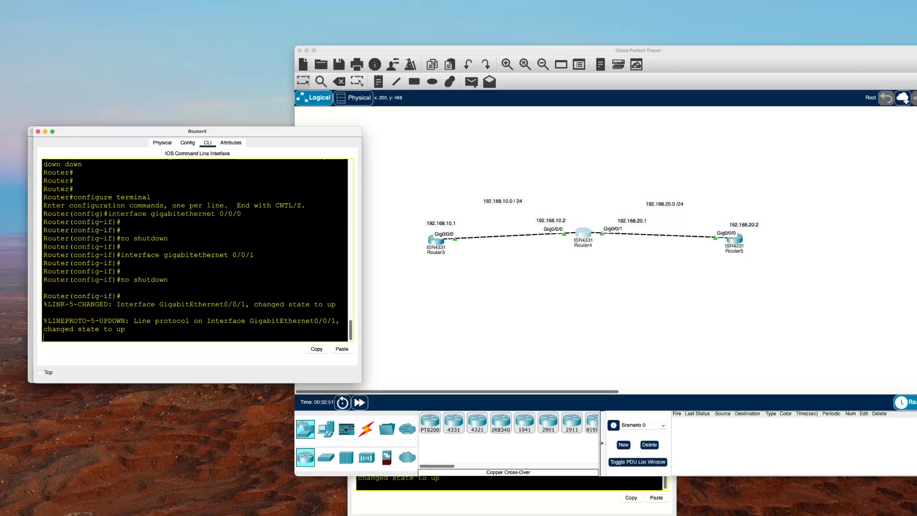
key(Return)
key(Return)
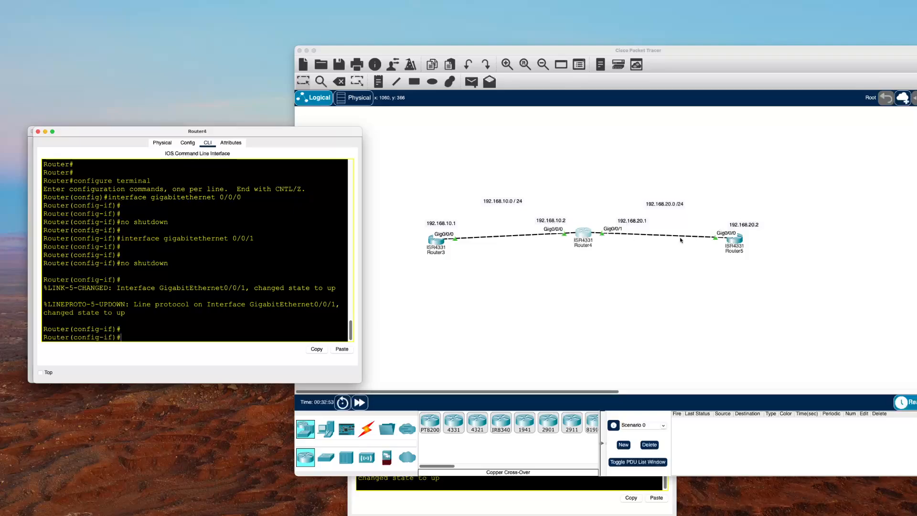
Open Router3's command line and ping Router5's address 192.168.20.2
click(438, 248)
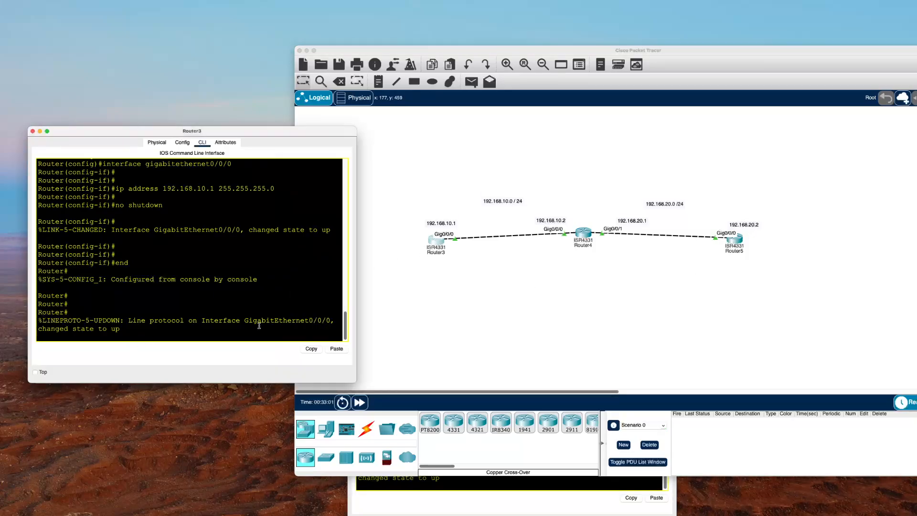
key(Return)
key(Return)
key(Return)
key(Return)
text(ping )
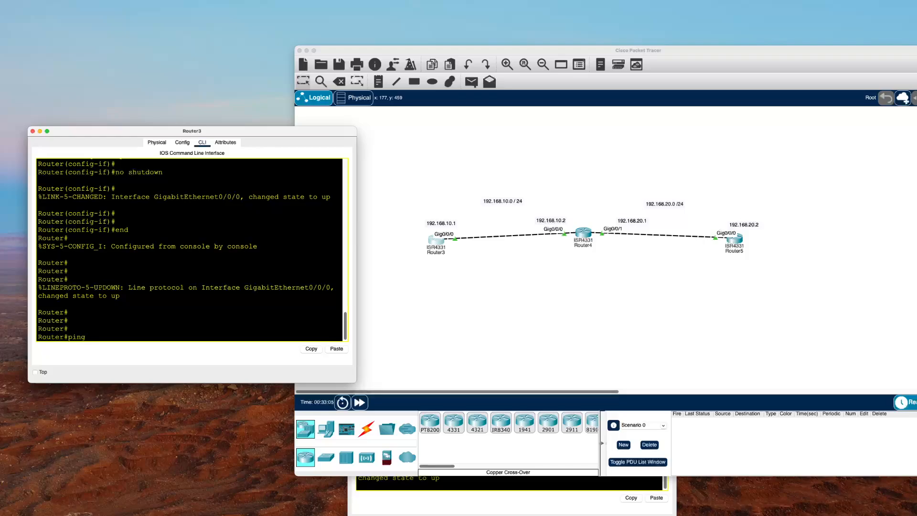
text(192.168.20.2)
key(Return)
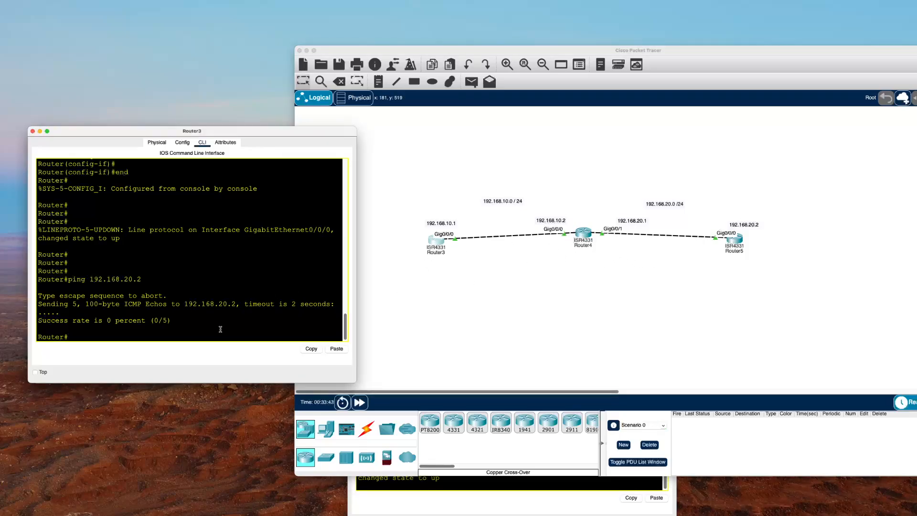
Ping Router4's address 192.168.10.2 twice from Router3
text(ping 192.168.10.2)
key(Return)
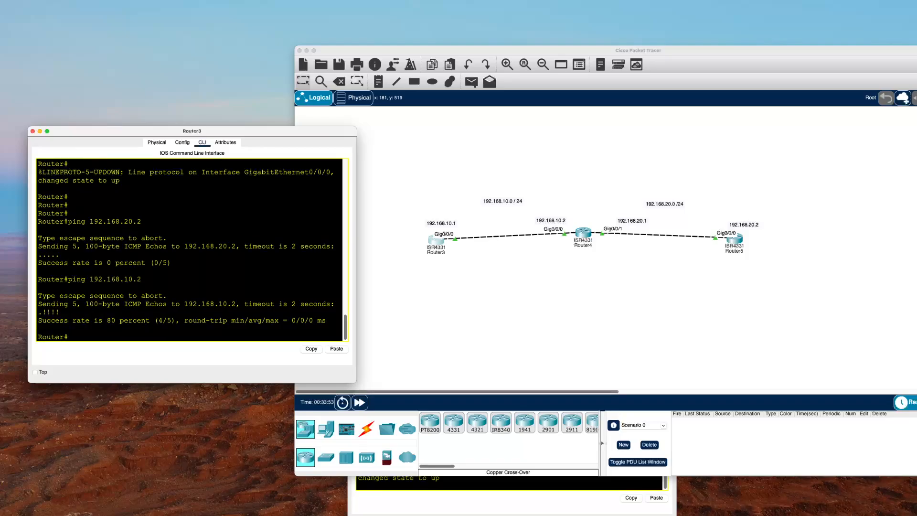
key(Up)
key(Return)
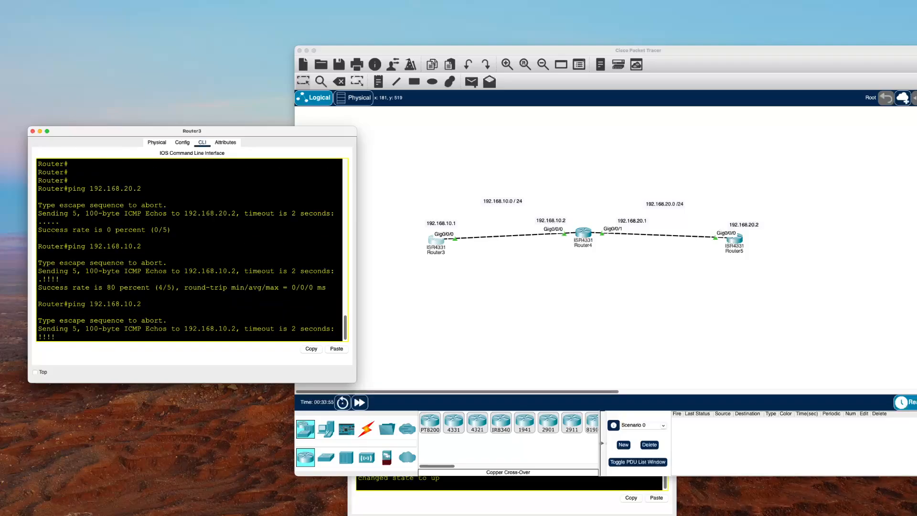
key(Return)
key(Return)
key(Return)
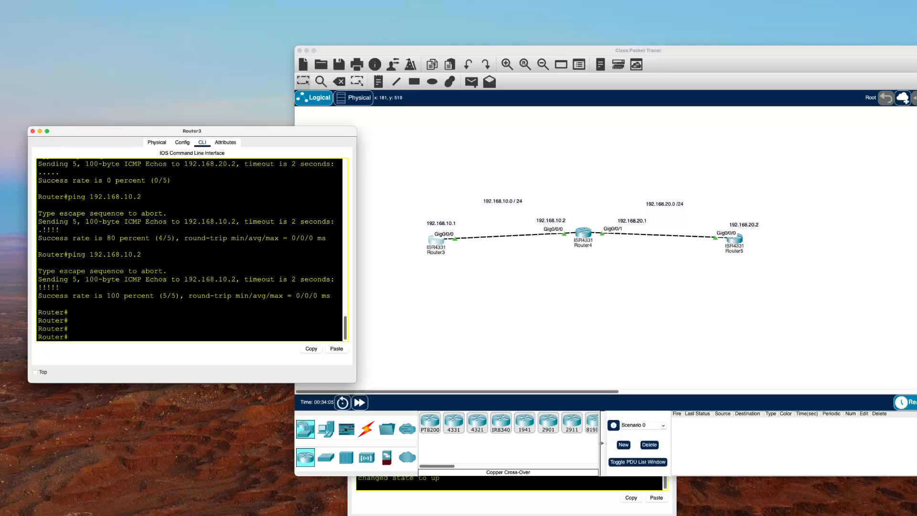
Enter global configuration mode on Router3 with configure terminal
text(configure terminal)
key(Return)
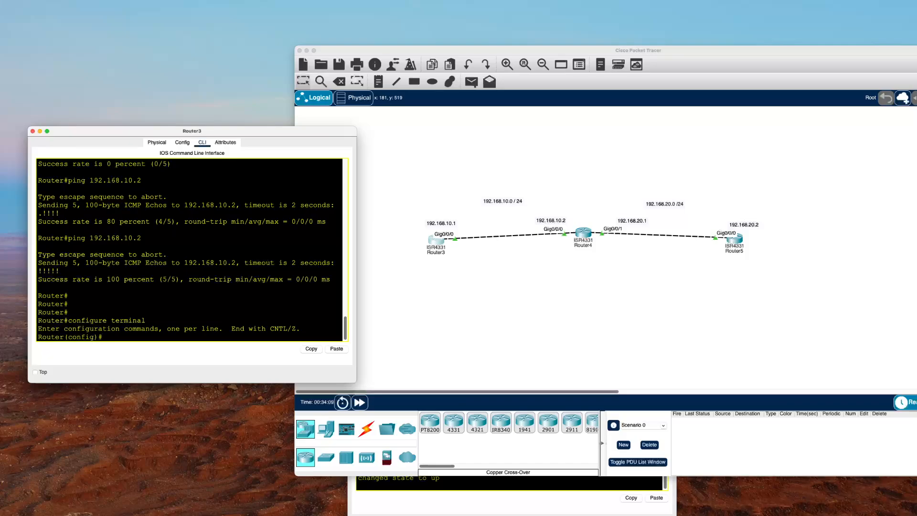
key(Return)
key(Return)
key(Return)
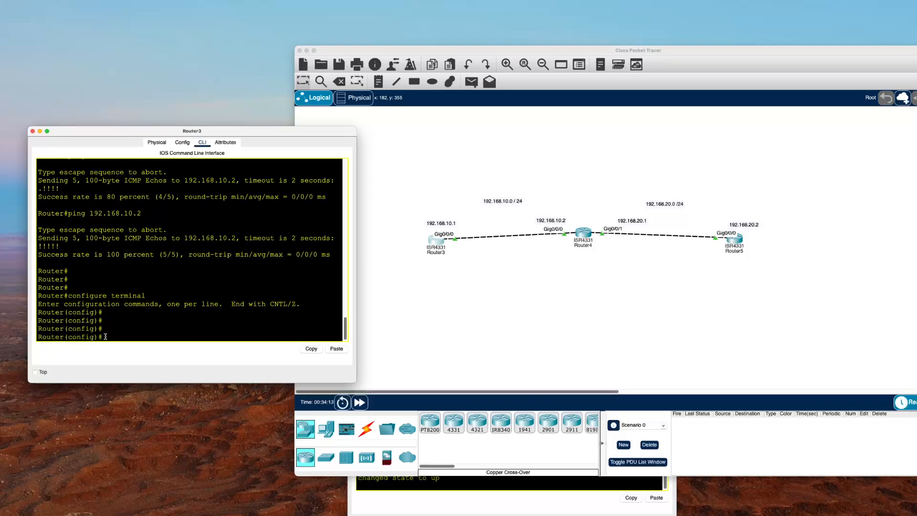
Add a static route on Router3 to 192.168.20.0 255.255.255.0 via next hop 192.168.10.2, and leave configuration mode with end
text(ip route)
text(192.168.20.0 255.255.255.0)
click(540, 221)
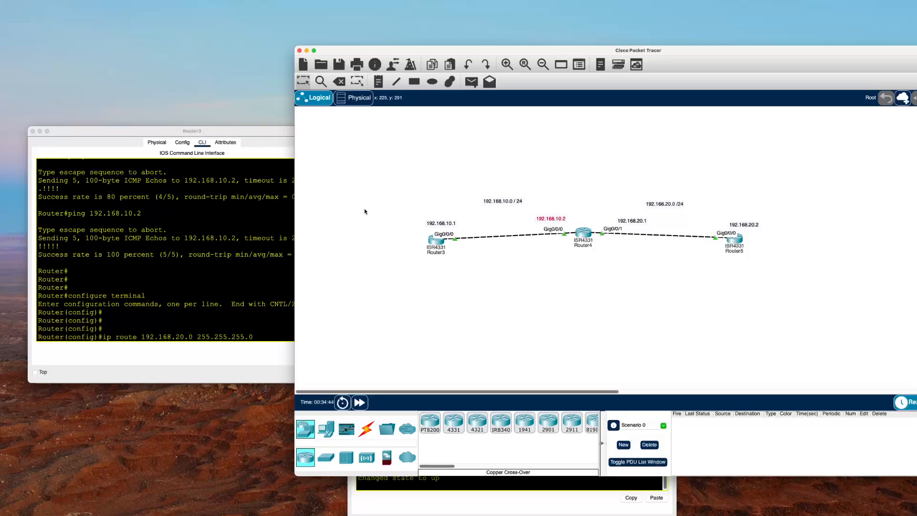
click(296, 289)
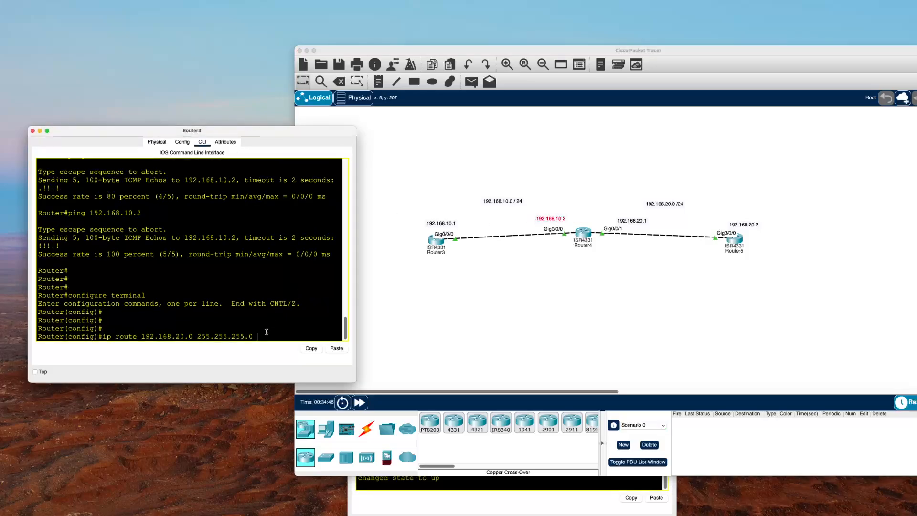
text(192.168.10.2)
key(Return)
key(Return)
key(Return)
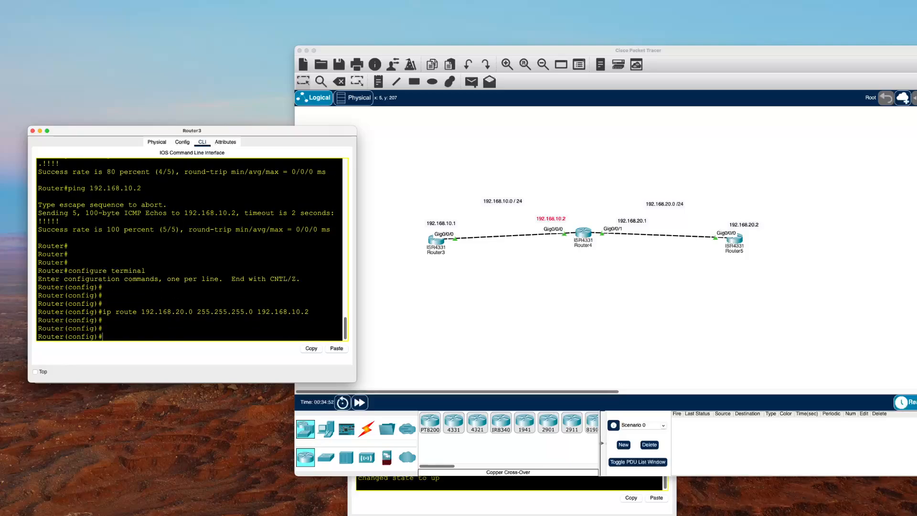
text(end)
key(Return)
key(Return)
key(Return)
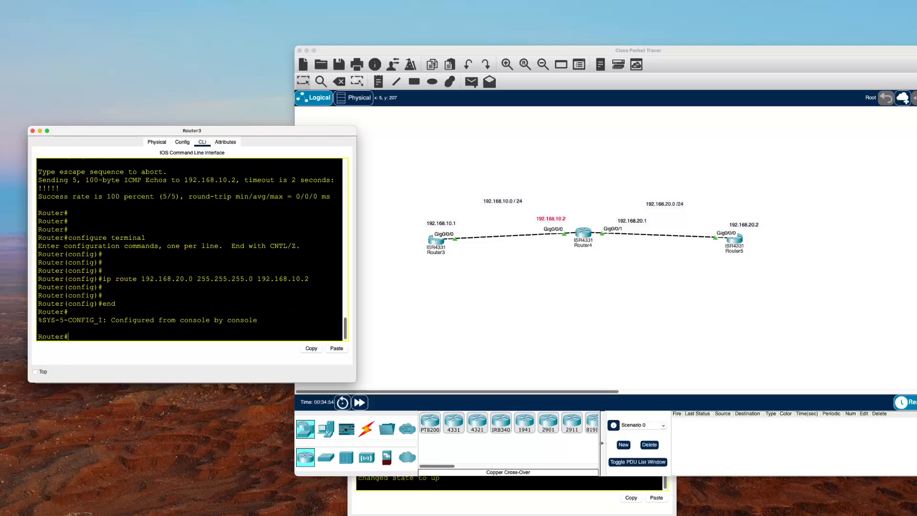
Check Router3's interface states with show ip interface brief
text(show i)
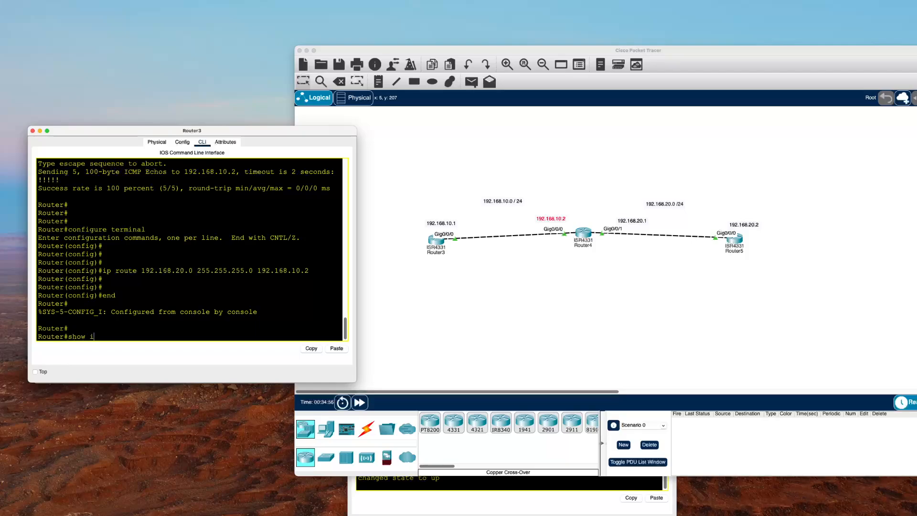
text(p interface brief)
key(Return)
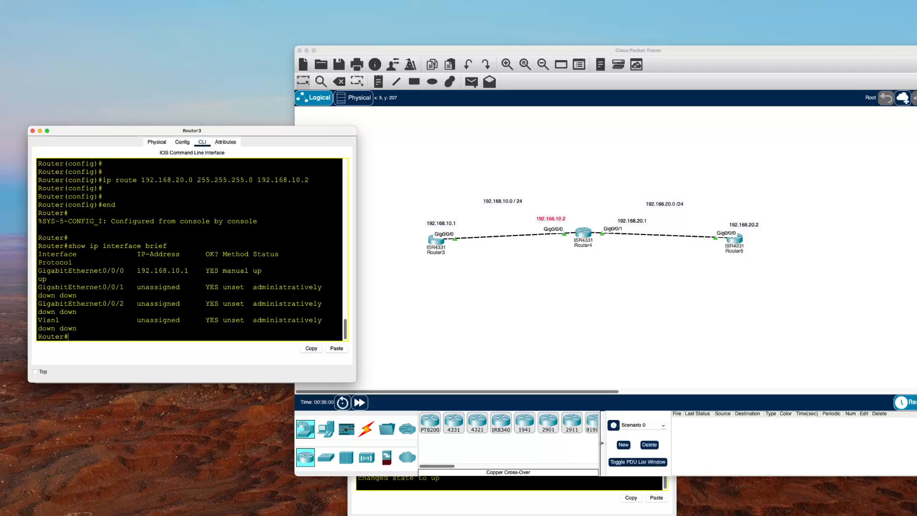
key(Return)
key(Return)
key(Return)
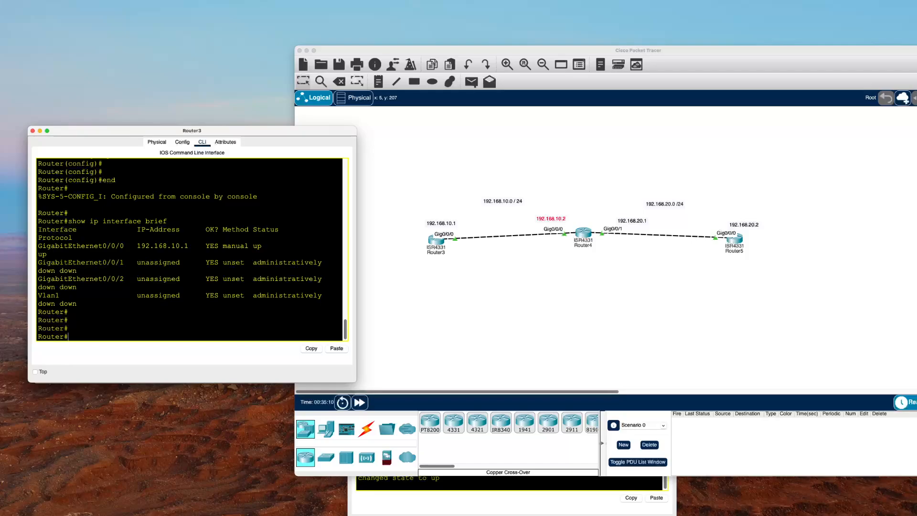
Display Router3's running configuration with show run and examine its interface settings and static route entry through to the end
text(show run)
key(Return)
key(space)
key(space)
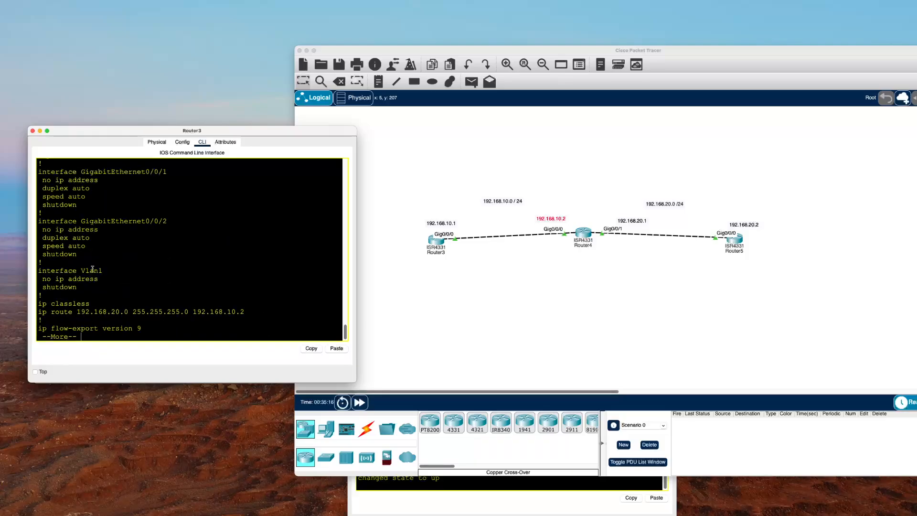
scroll(108, 259, up, 2)
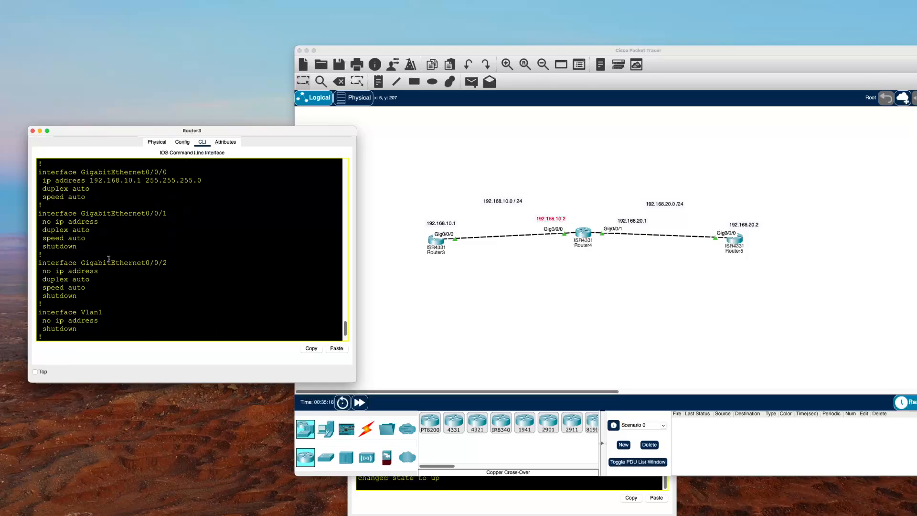
scroll(114, 218, down, 2)
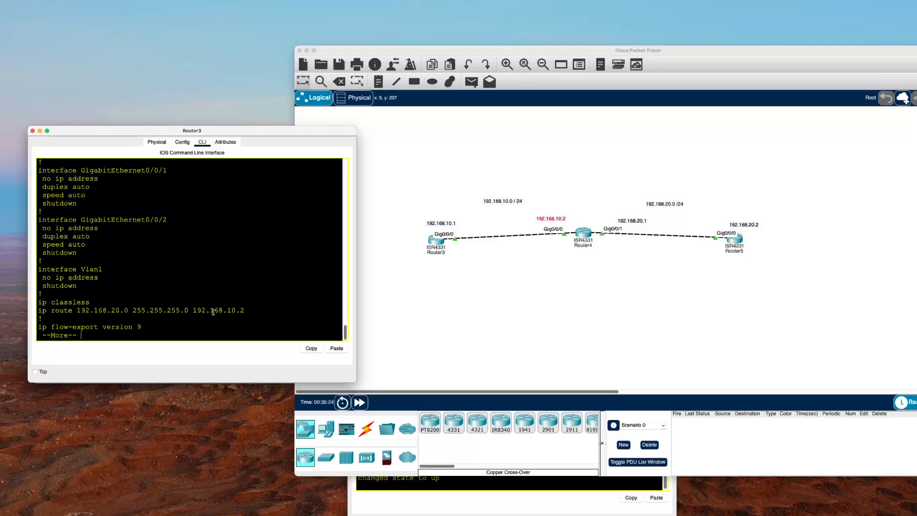
key(space)
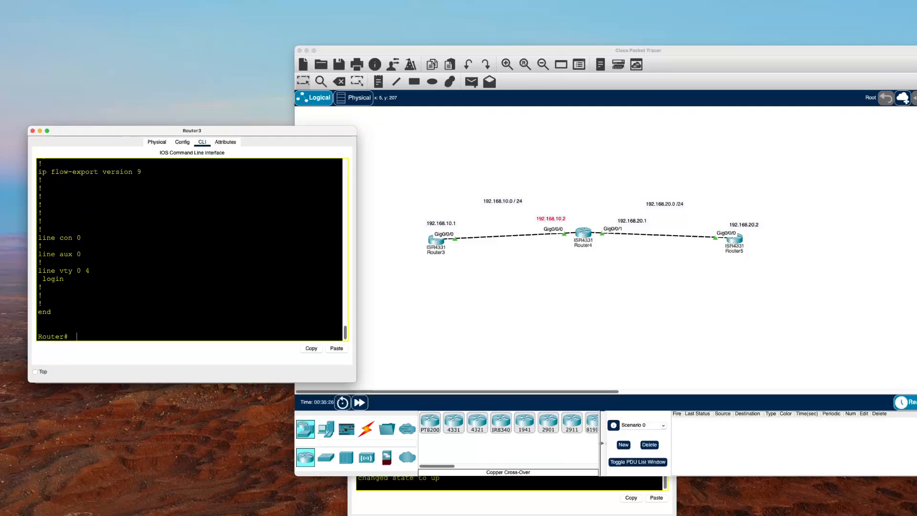
key(Return)
key(Return)
key(Return)
key(Return)
Open Router5's command line and enter global configuration mode with configure terminal
click(494, 262)
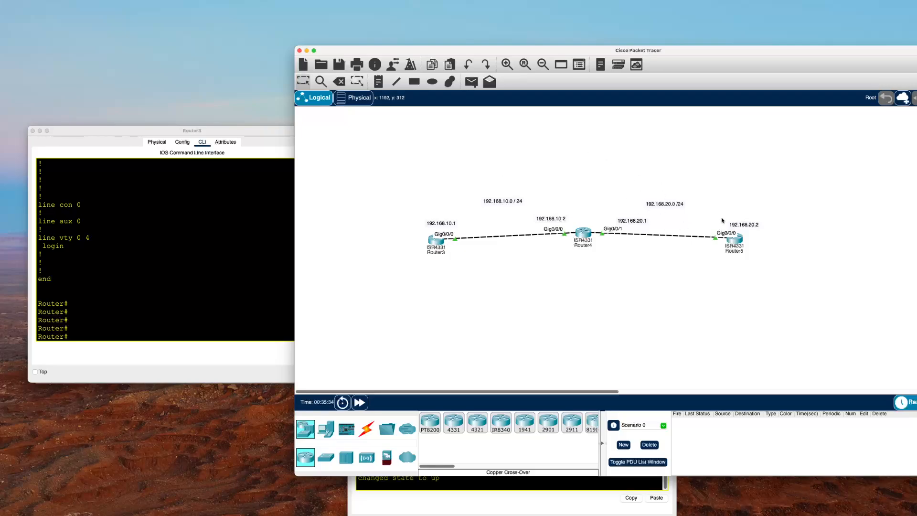
click(735, 245)
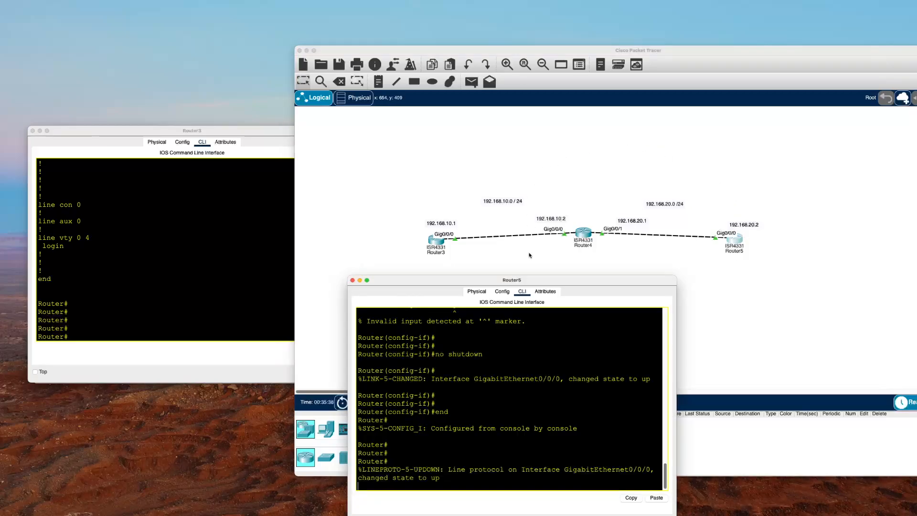
drag(532, 282, 327, 136)
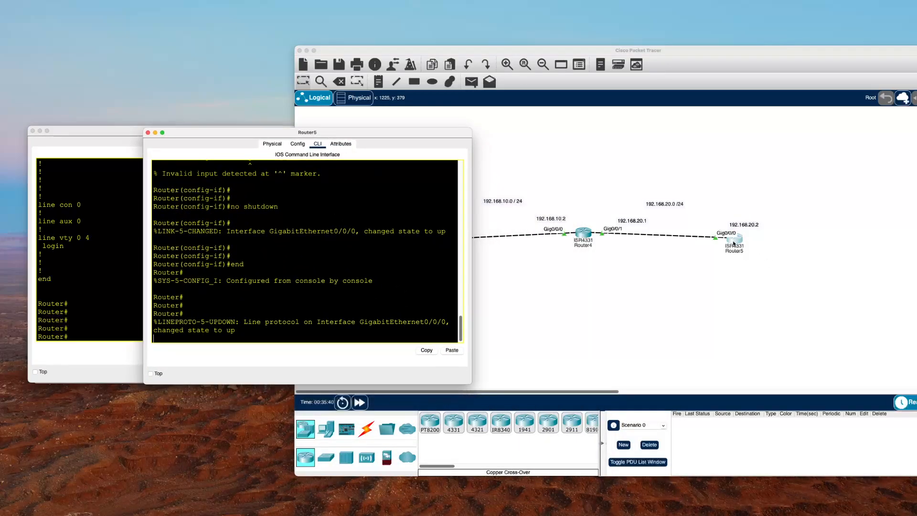
key(Return)
key(Return)
key(Return)
key(Return)
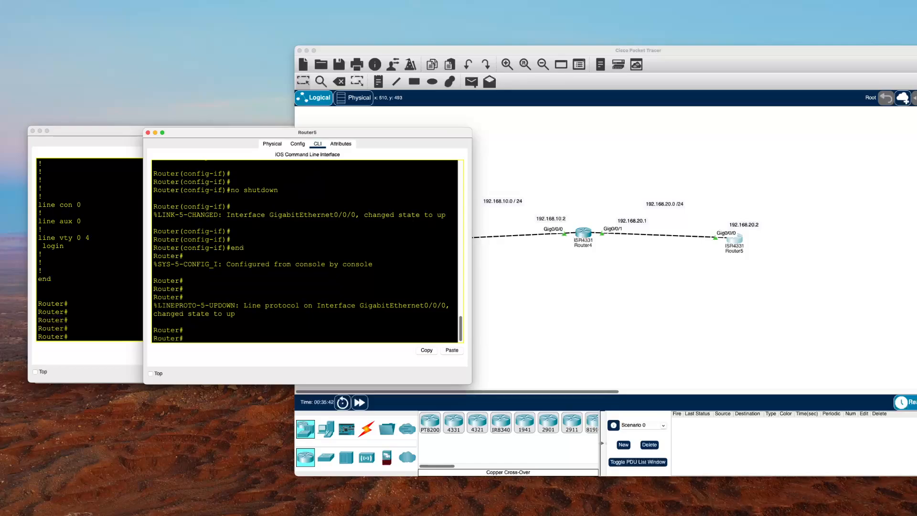
text(config)
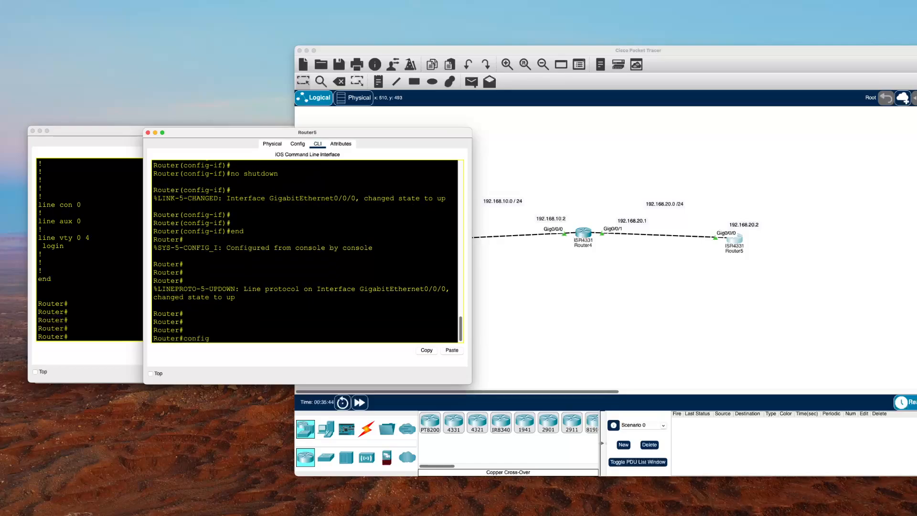
text(ure terminal)
key(Return)
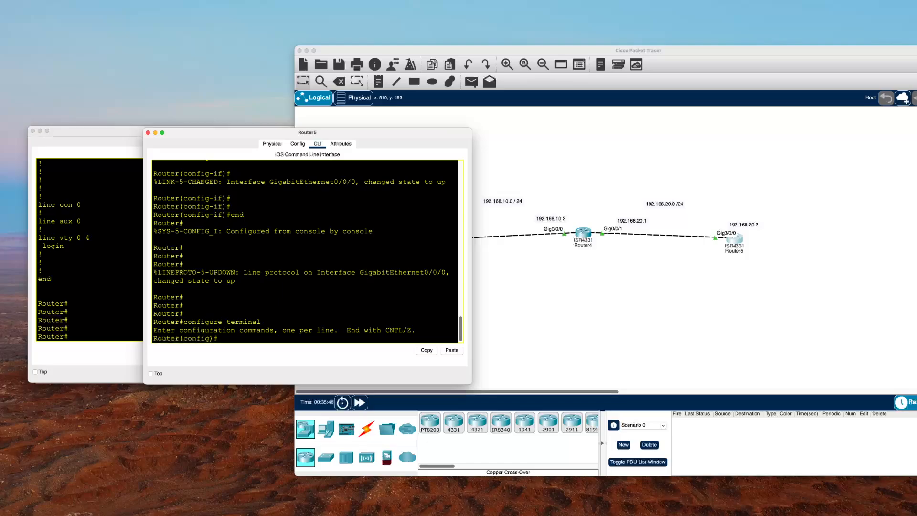
Add a static route on Router5 to 192.168.10.0 255.255.255.0 via next hop 192.168.20.1
text(ip route)
drag(321, 134, 247, 131)
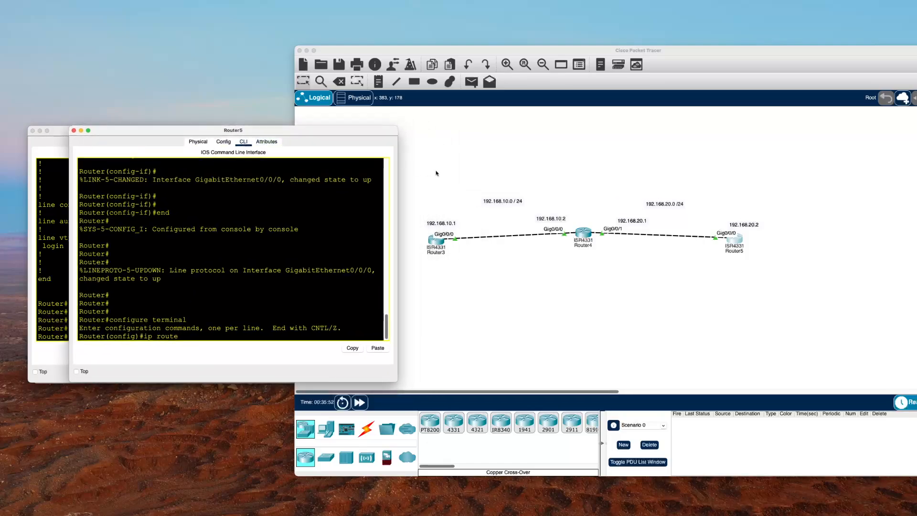
drag(482, 200, 534, 201)
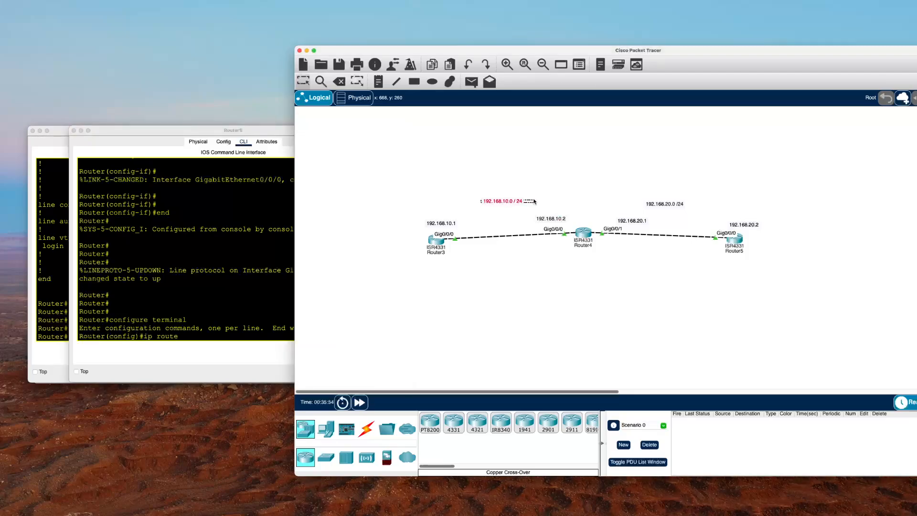
click(194, 338)
text(1)
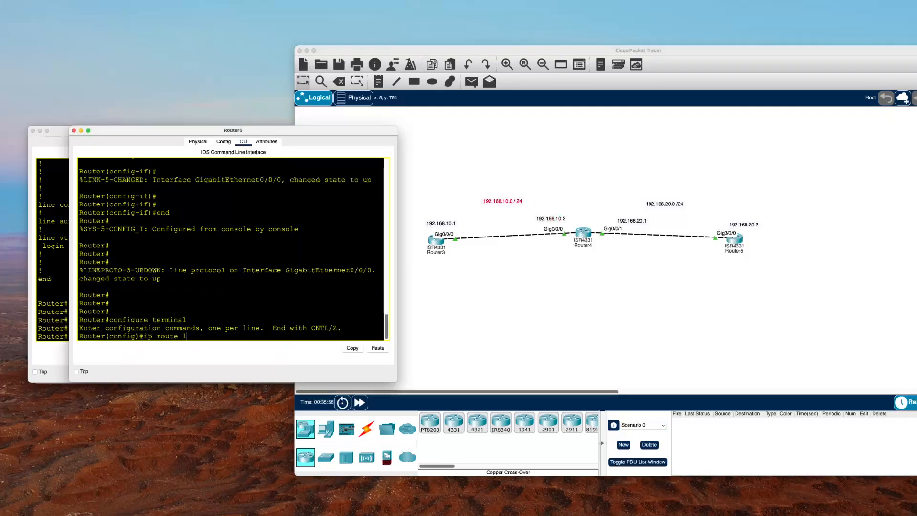
text(92.168.10.0 255.255.255.0)
click(736, 247)
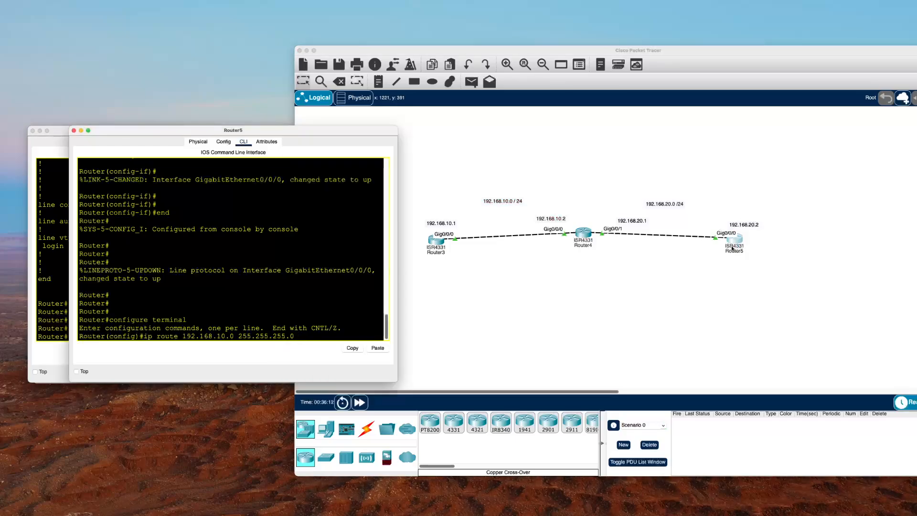
click(614, 220)
drag(614, 220, 616, 220)
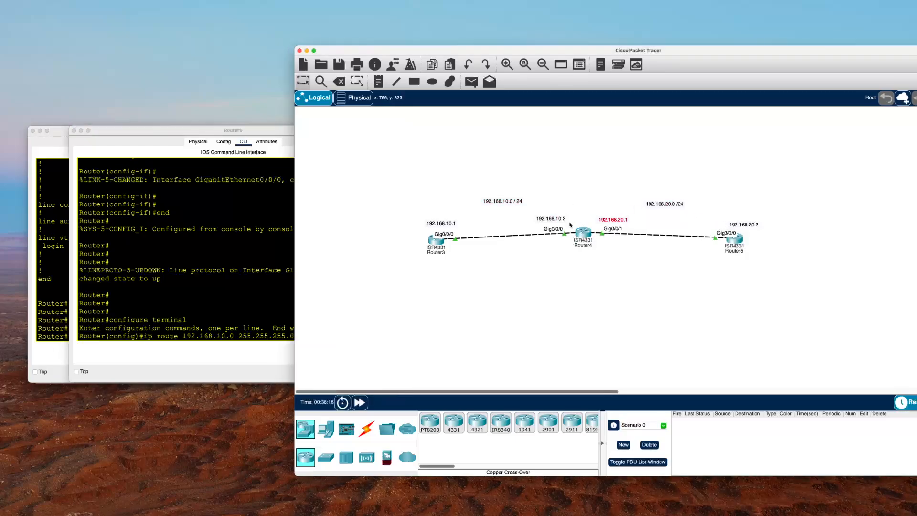
click(270, 318)
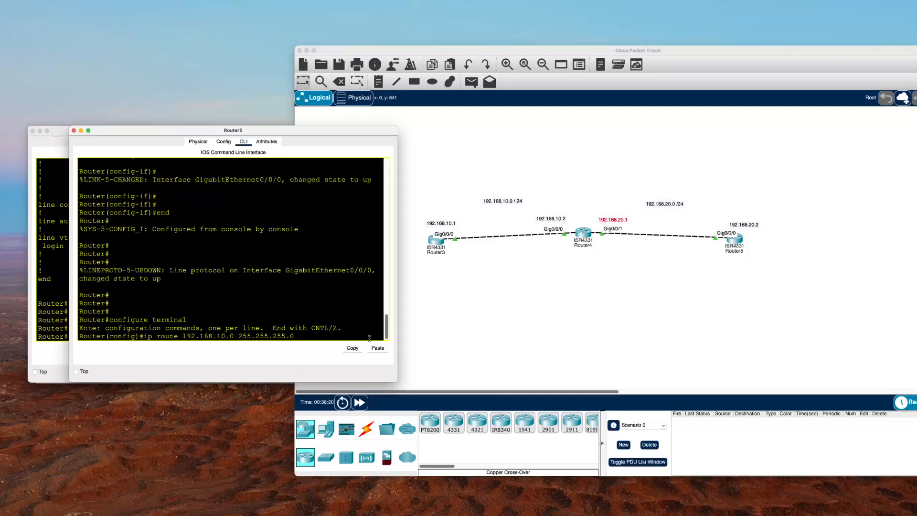
text(192.168.20.1)
key(Return)
key(Return)
key(Return)
Leave configuration mode on Router5 with end
text(er(config)#e)
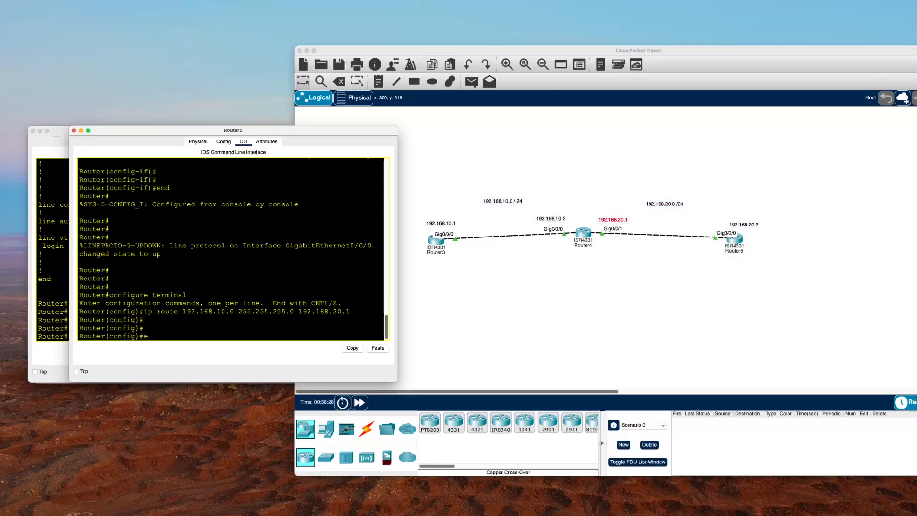
text(nd)
key(Return)
key(Return)
key(Return)
key(Return)
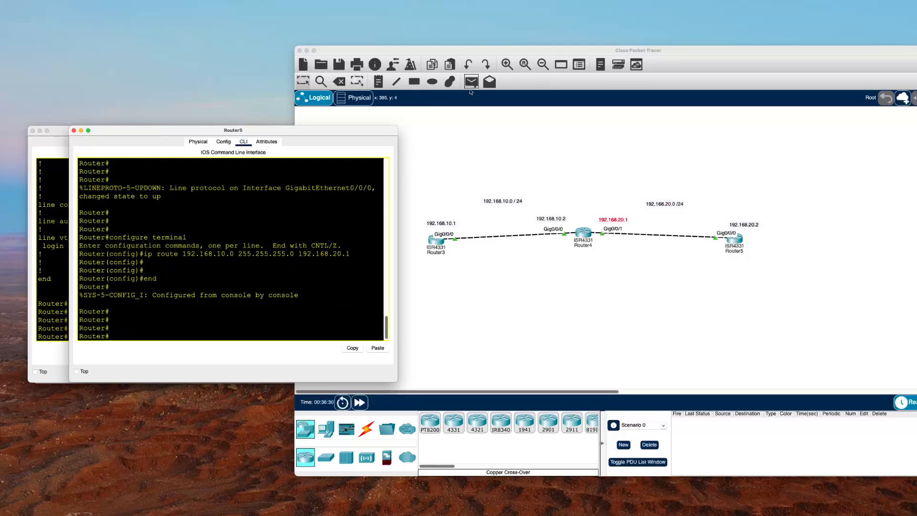
Ping 192.168.10.0 from Router5 twice to test the route to the far network
drag(322, 131, 302, 142)
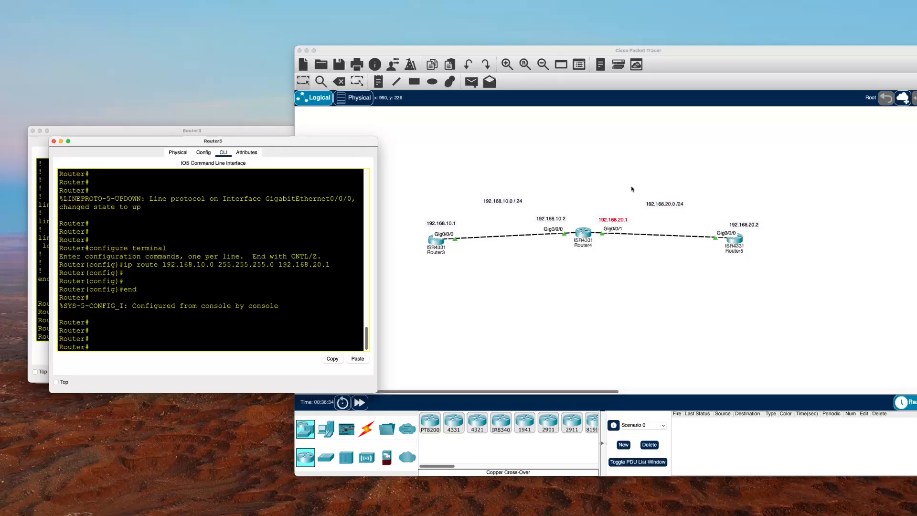
drag(190, 143, 186, 137)
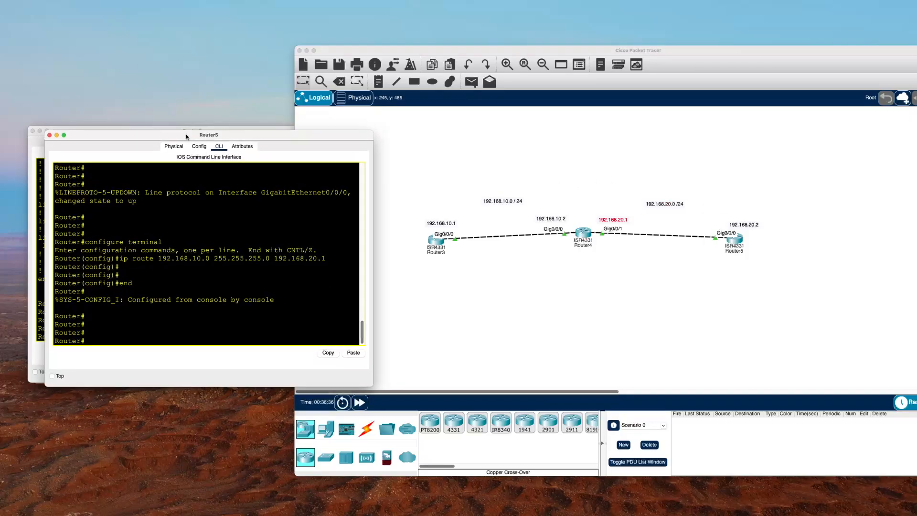
text(ping 192.)
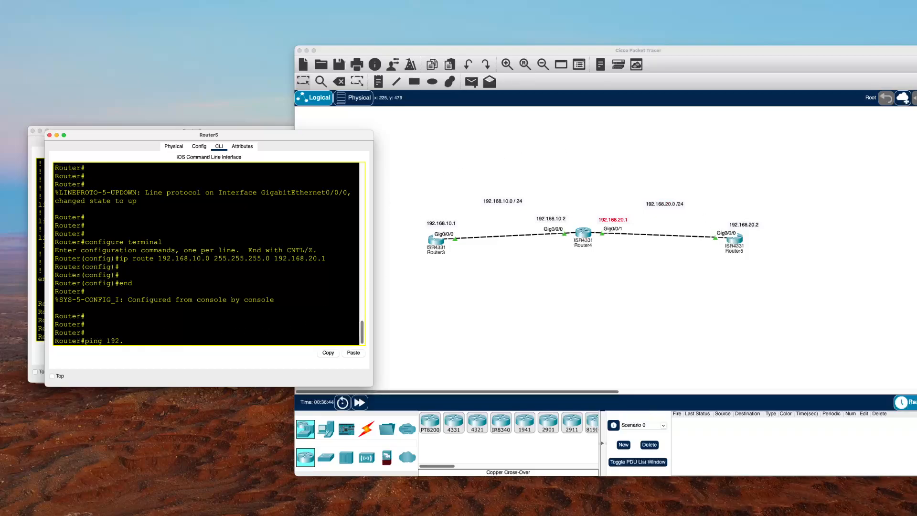
text(168.10.0)
key(BackSpace)
text(.0)
key(Return)
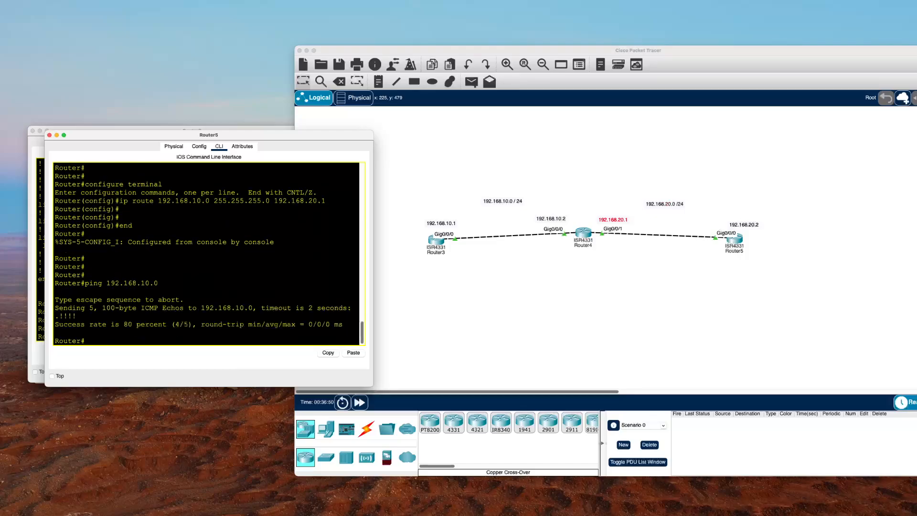
key(Up)
key(Return)
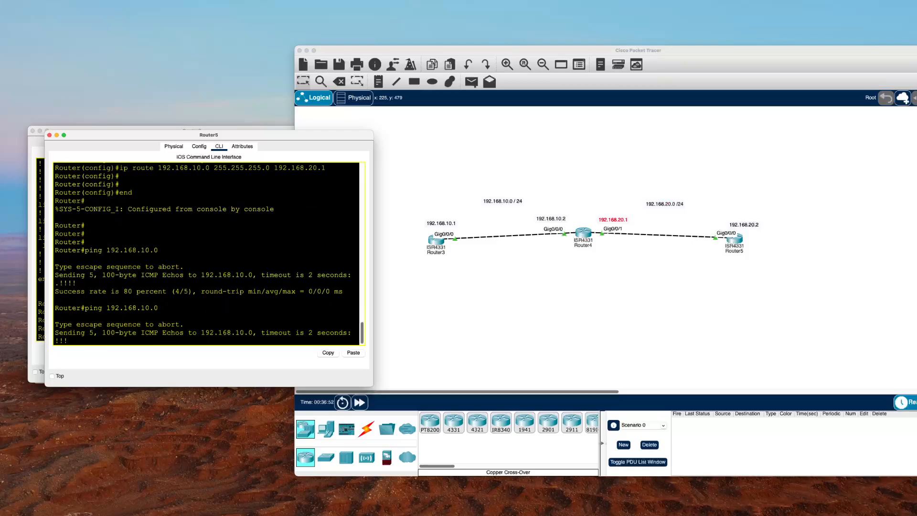
key(Return)
key(Return)
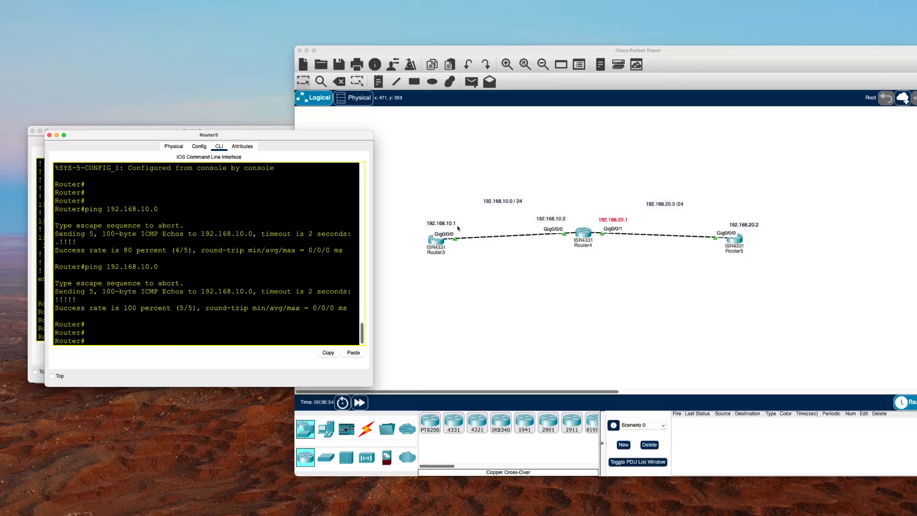
Return to Router3's command line and ping Router5 at 192.168.20.2
click(434, 248)
click(435, 248)
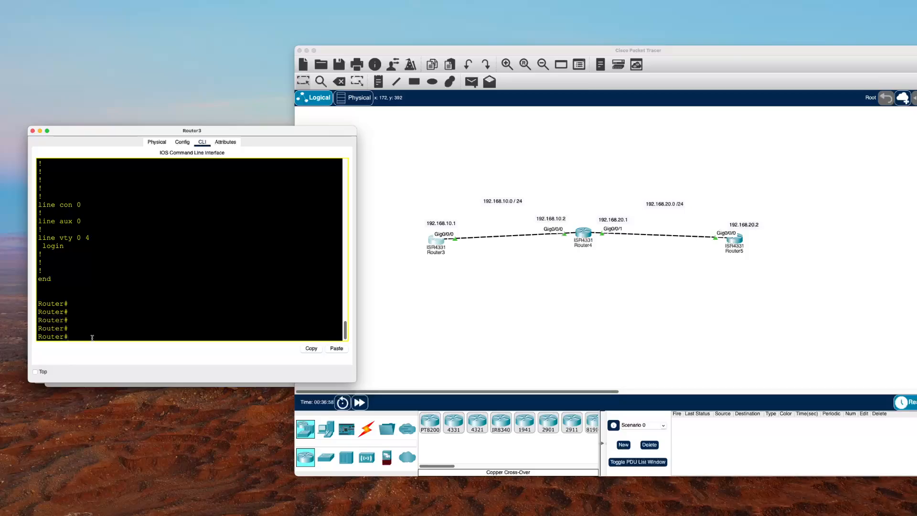
text(ping)
text(192.168.20.2)
key(Return)
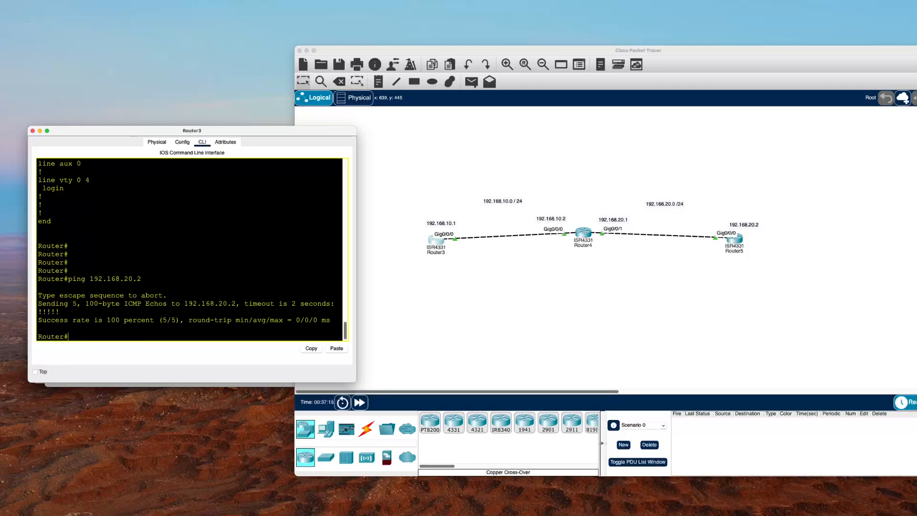